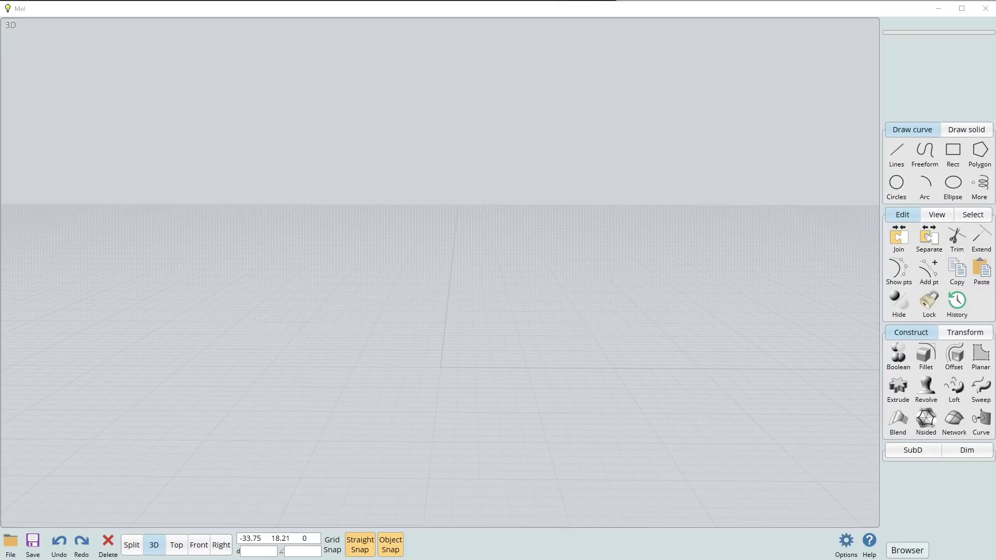
right_click_drag(803, 227, 628, 260)
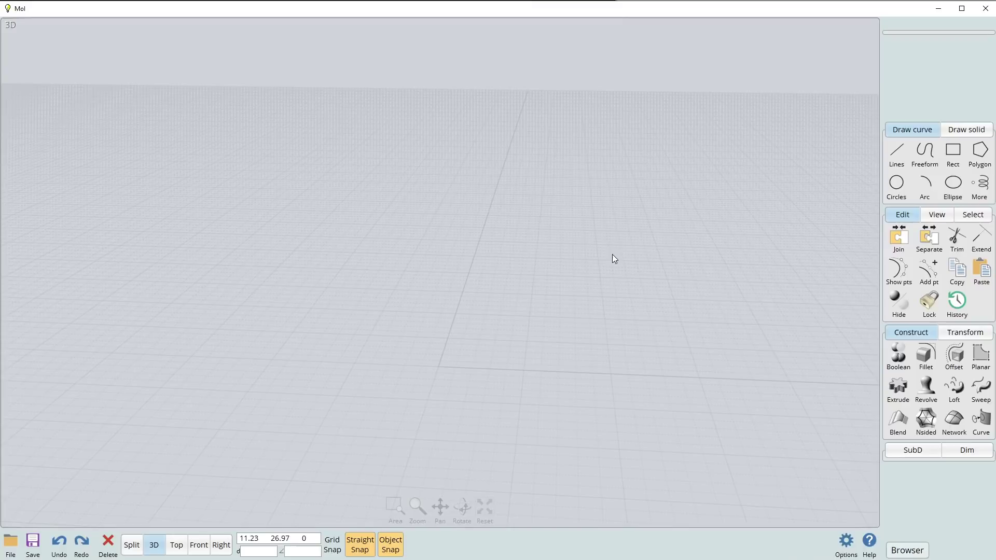
right_click_drag(606, 220, 593, 278)
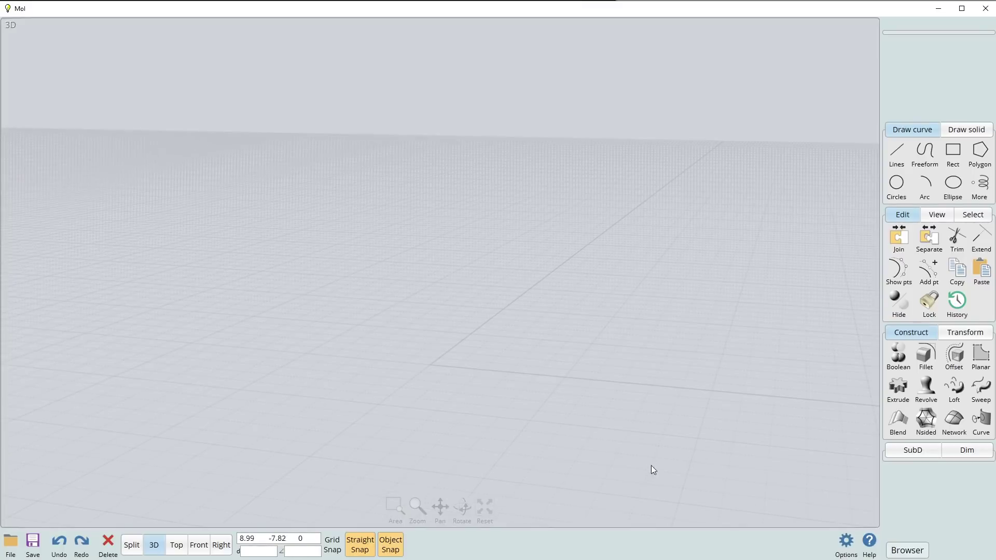
Switch to Blender and examine the cube's faces and edges in the Edit Mode selection modes, returning to Object Mode
key("alt+Tab")
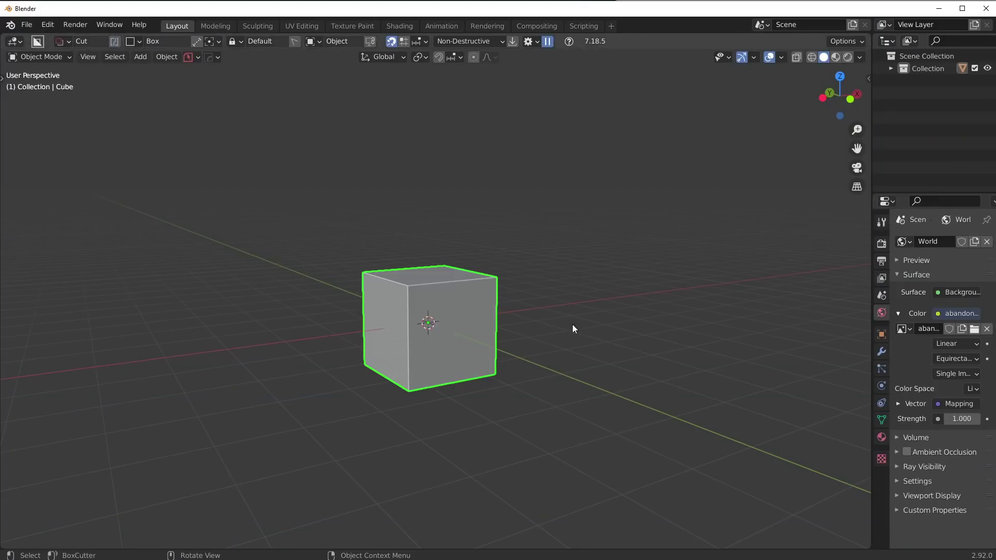
mouse_move(549, 335)
middle_mouse_down()
mouse_move(537, 361)
mouse_move(486, 349)
mouse_move(373, 387)
mouse_move(551, 343)
middle_mouse_up()
key("Tab")
left_click(471, 343)
scroll(551, 342, "up", 3)
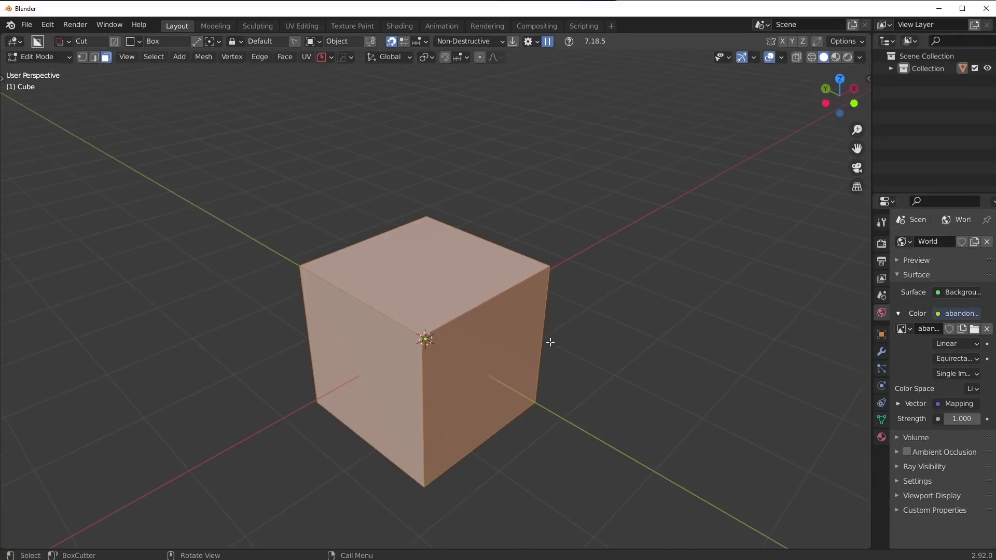
left_click(403, 342)
left_click(462, 368)
left_click(439, 302)
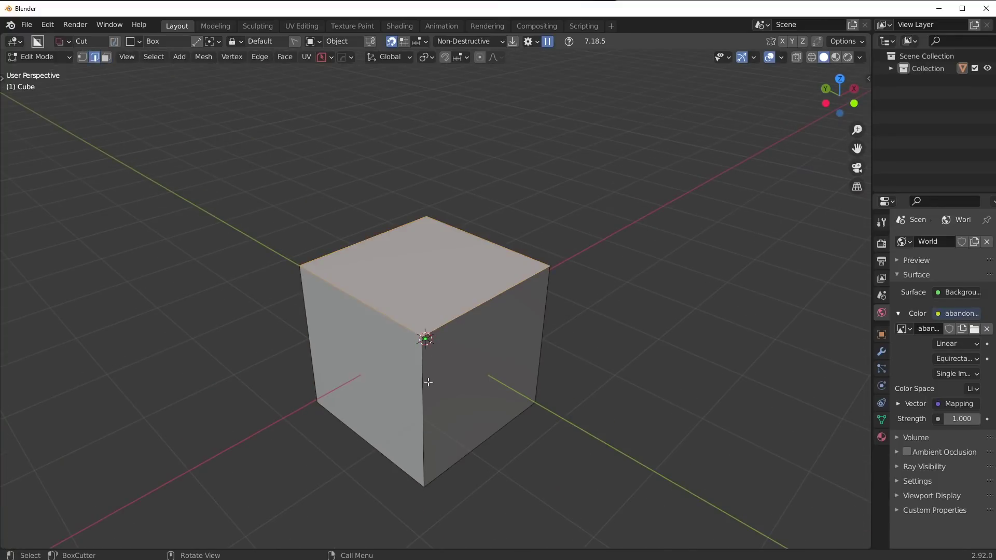
key("ctrl+Tab")
left_click(394, 343)
key("Tab")
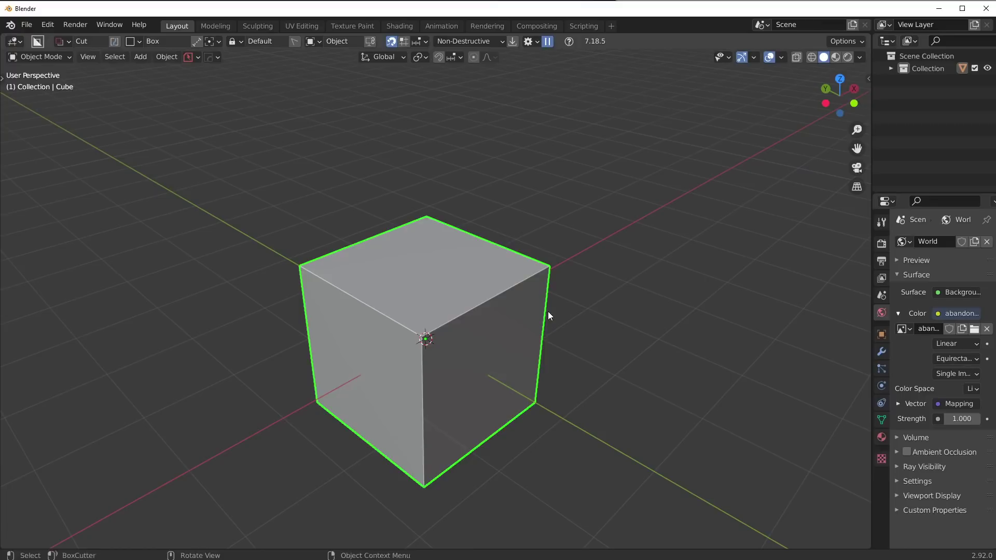
Add a level 2 Subdivision Surface to the cube in Object Mode
key("ctrl+1")
key("ctrl+2")
scroll(493, 322, "up", 3)
scroll(446, 343, "up", 3)
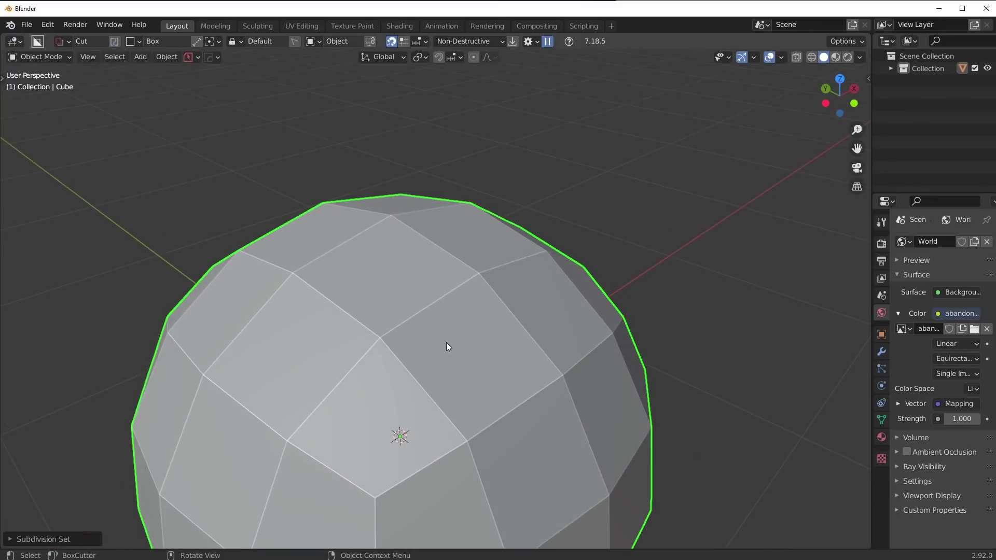
scroll(560, 378, "down", 5)
middle_click_drag(541, 381, 502, 336)
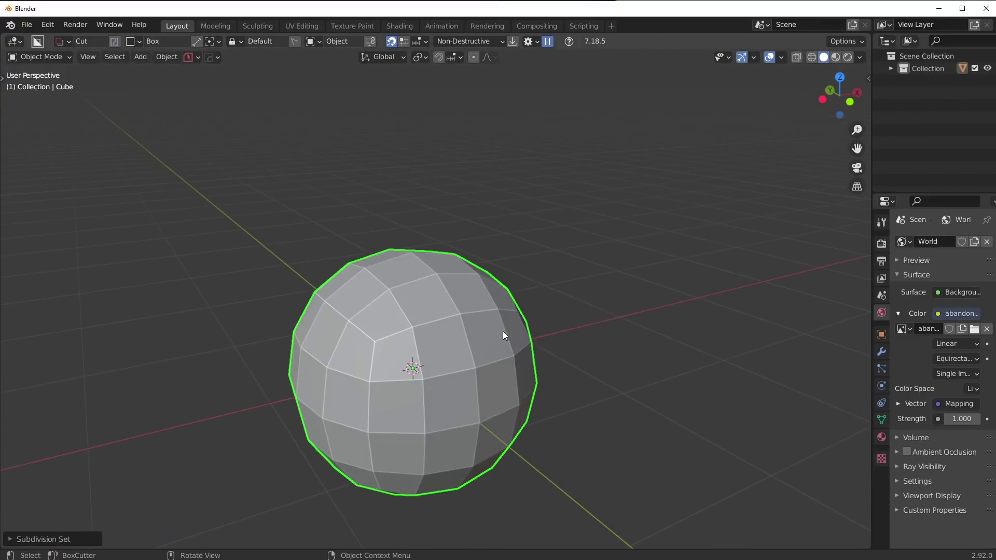
right_click(544, 362)
left_click(542, 362)
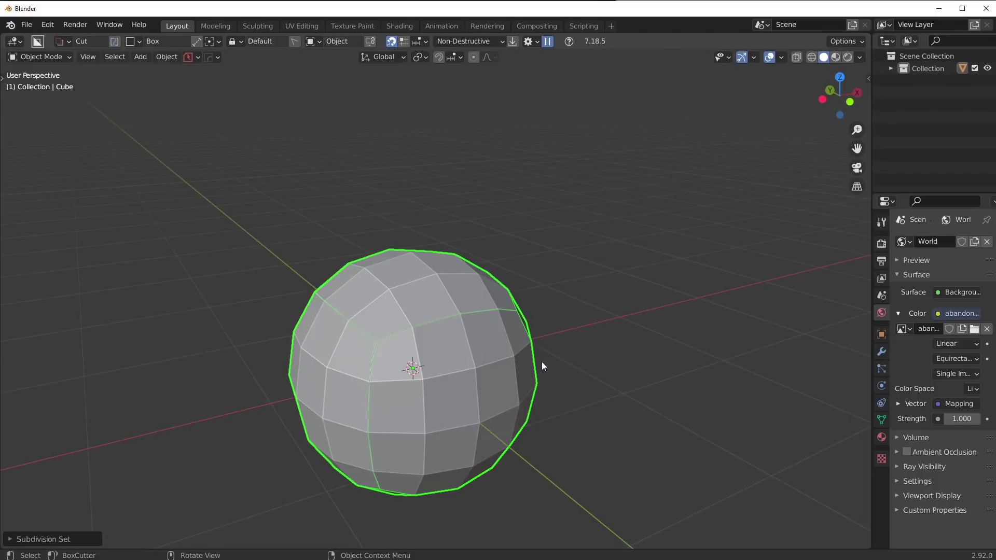
Turn off Optimal Display for the subdivision modifier and set its viewport level to 5
left_click(881, 352)
left_click(936, 323)
key("ctrl+4")
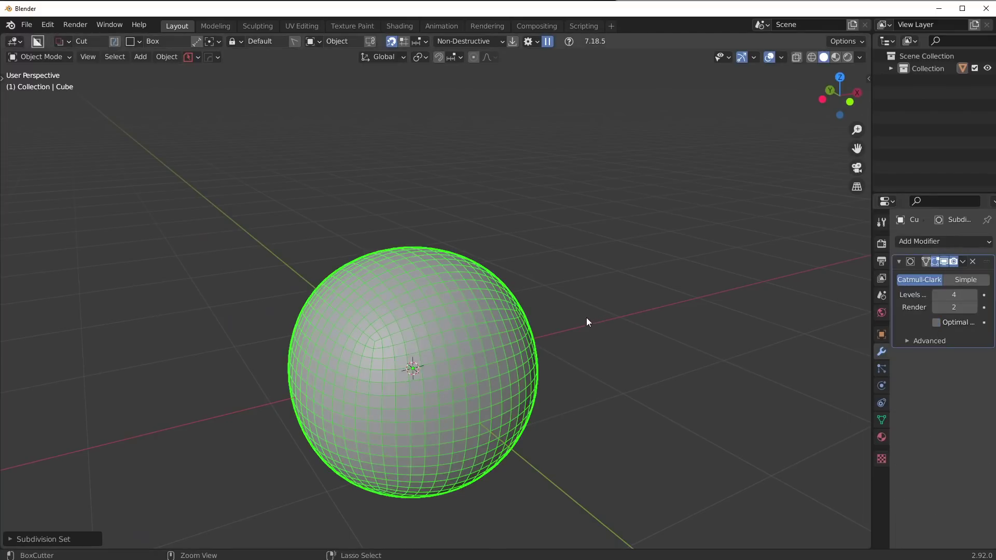
key("ctrl+5")
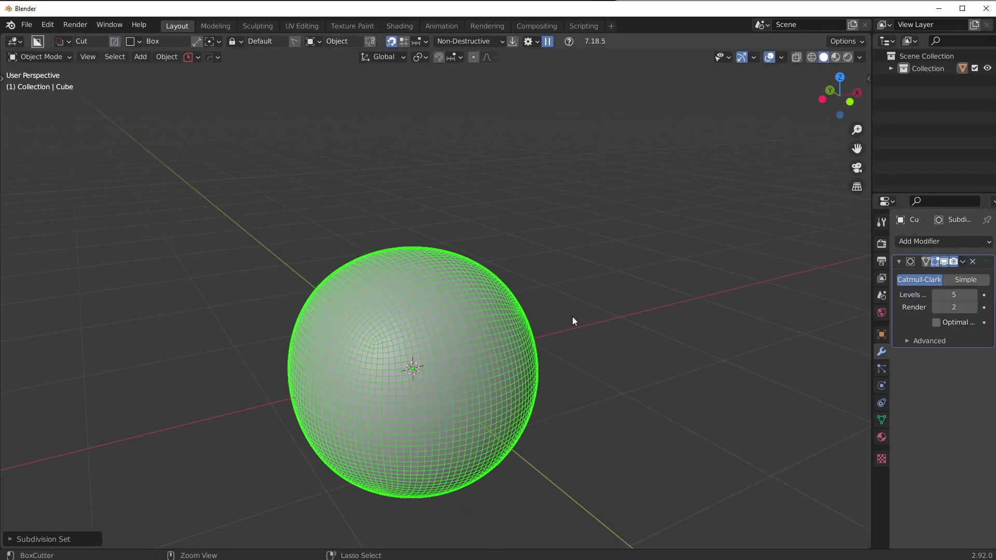
mouse_move(564, 324)
middle_mouse_down()
mouse_move(490, 451)
mouse_move(400, 347)
mouse_move(556, 355)
middle_mouse_up()
scroll(482, 374, "up", 4)
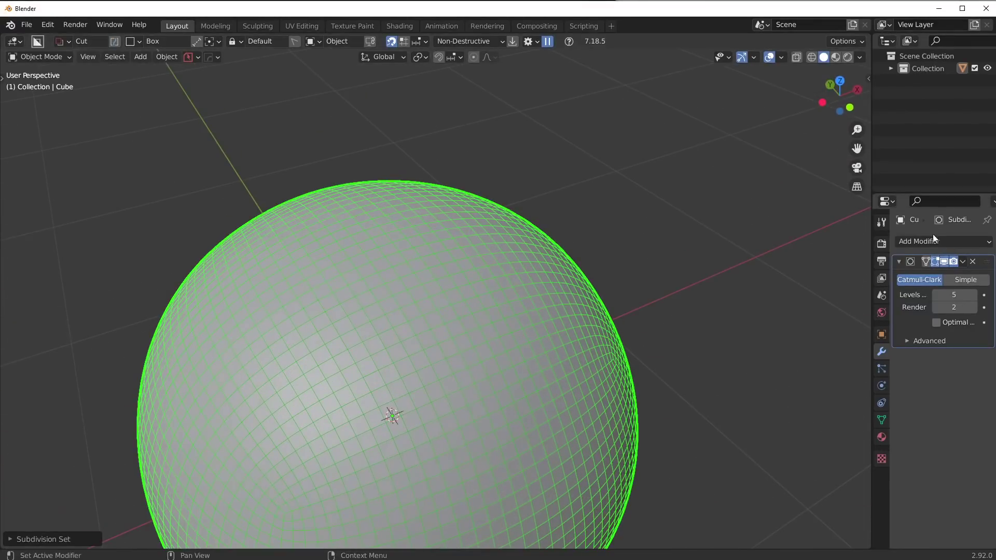
Apply the Subdivision modifier and inspect the dense sphere mesh in Edit Mode
left_click(965, 261)
left_click(954, 271)
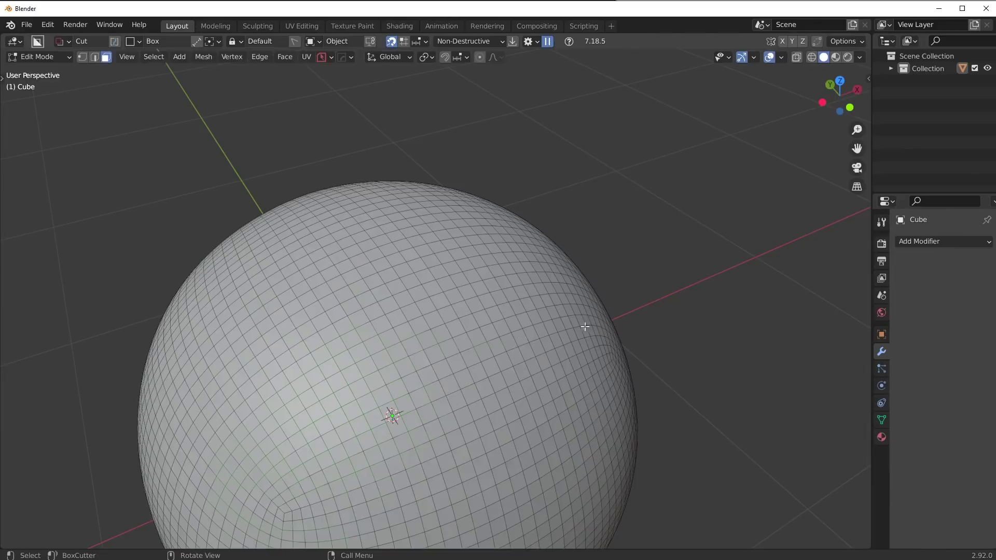
key("Tab")
left_click(370, 362)
middle_click_drag(402, 347, 441, 328)
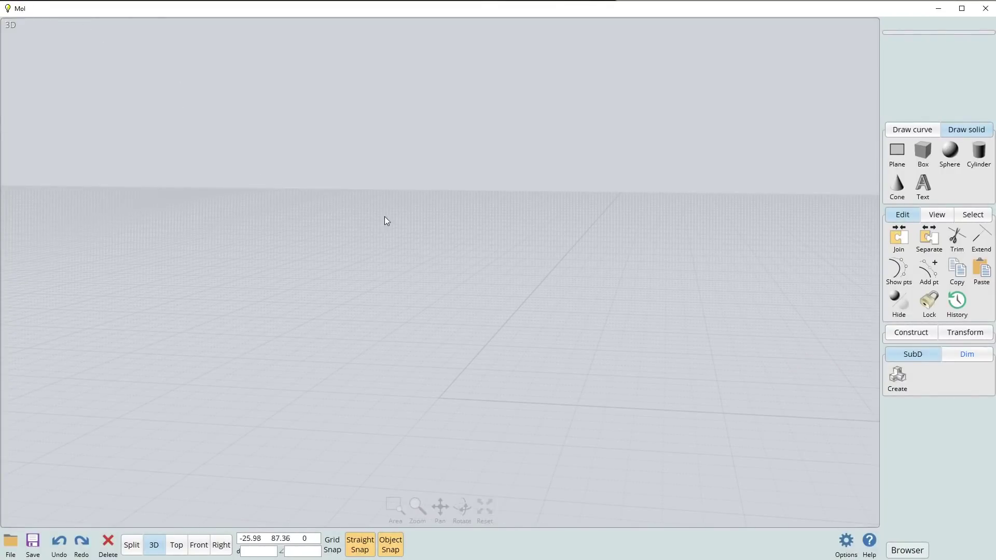
Switch to MoI and draw a solid sphere with a radius of about 4.15 centred on the grid origin
mouse_move(382, 220)
right_mouse_down()
mouse_move(371, 234)
mouse_move(400, 218)
mouse_move(394, 225)
right_mouse_up()
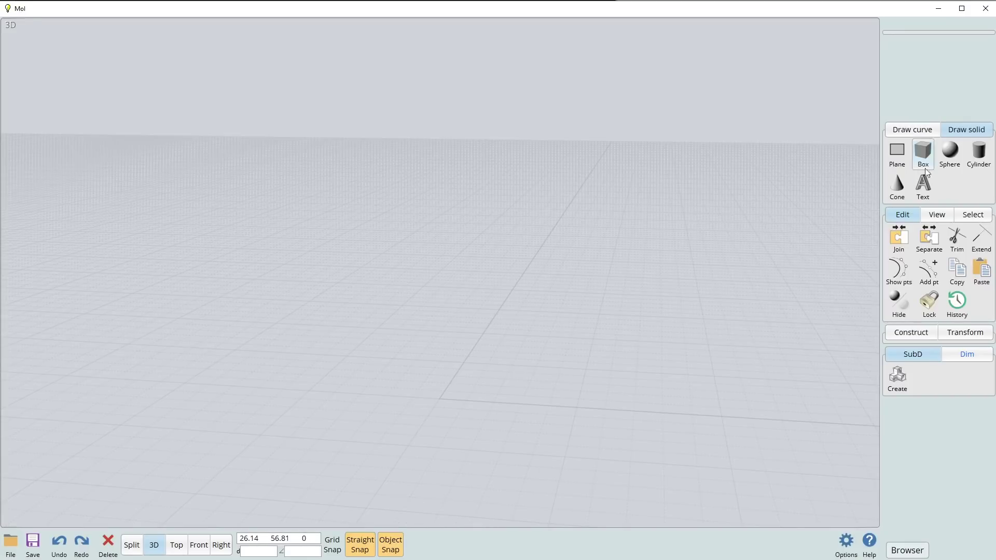
left_click(950, 153)
left_click(437, 403)
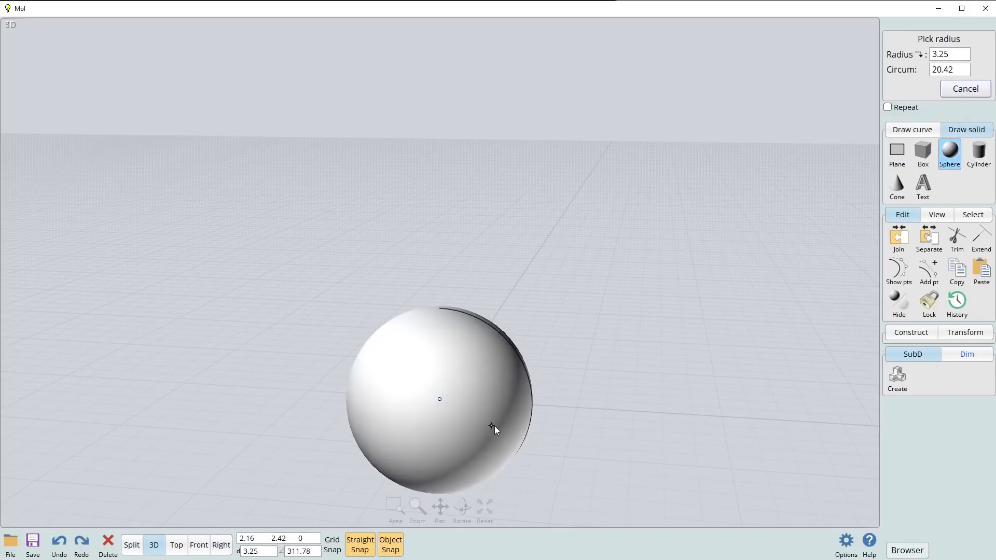
left_click(508, 358)
scroll(519, 342, "down", 3)
mouse_move(530, 337)
right_mouse_down()
mouse_move(587, 358)
mouse_move(636, 396)
mouse_move(567, 358)
mouse_move(602, 340)
mouse_move(534, 367)
mouse_move(563, 360)
right_mouse_up()
scroll(567, 358, "up", 3)
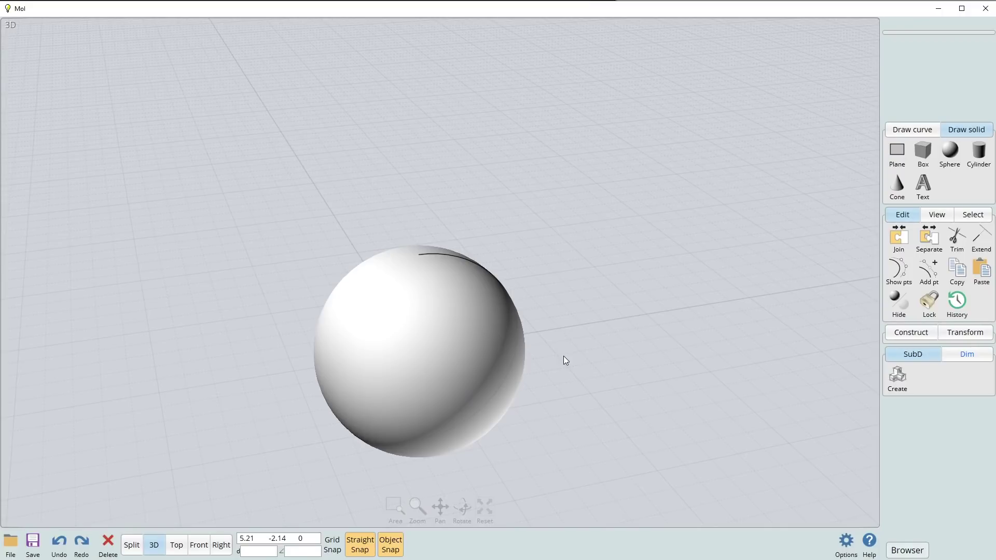
Select the sphere and examine its smooth surface and seam from several angles and distances
left_click(467, 327)
right_click_drag(542, 316, 574, 318)
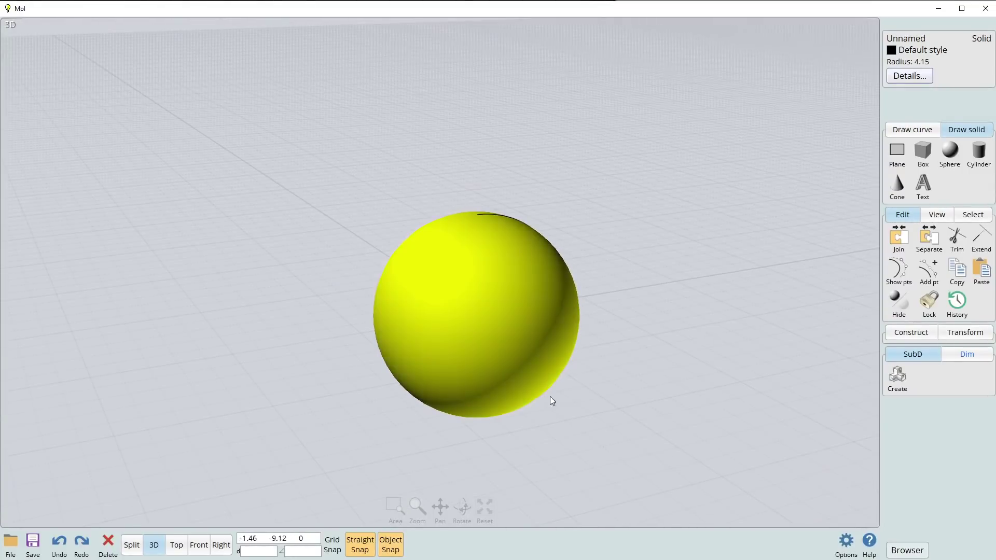
scroll(536, 336, "up", 3)
right_click_drag(600, 278, 467, 284)
middle_click_drag(607, 225, 525, 335)
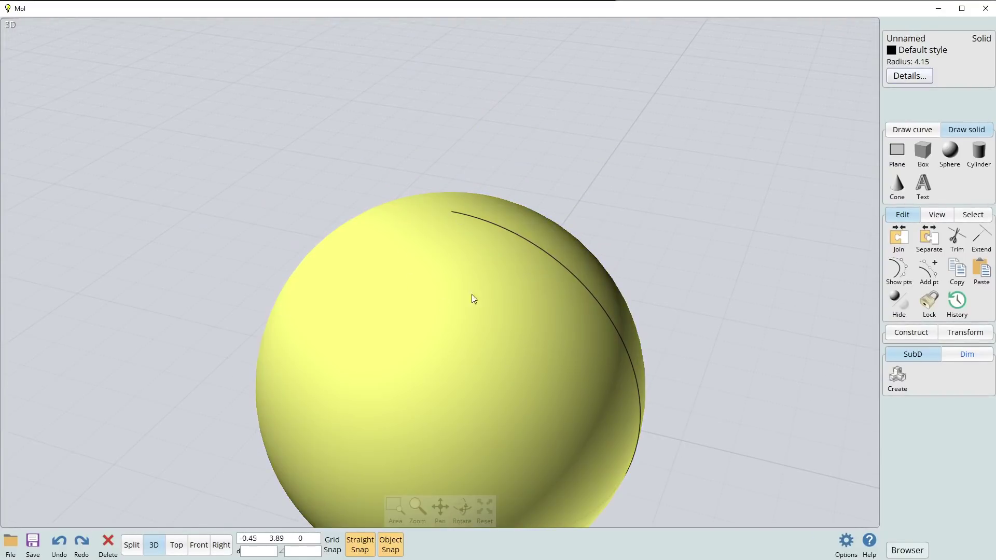
scroll(511, 344, "down", 3)
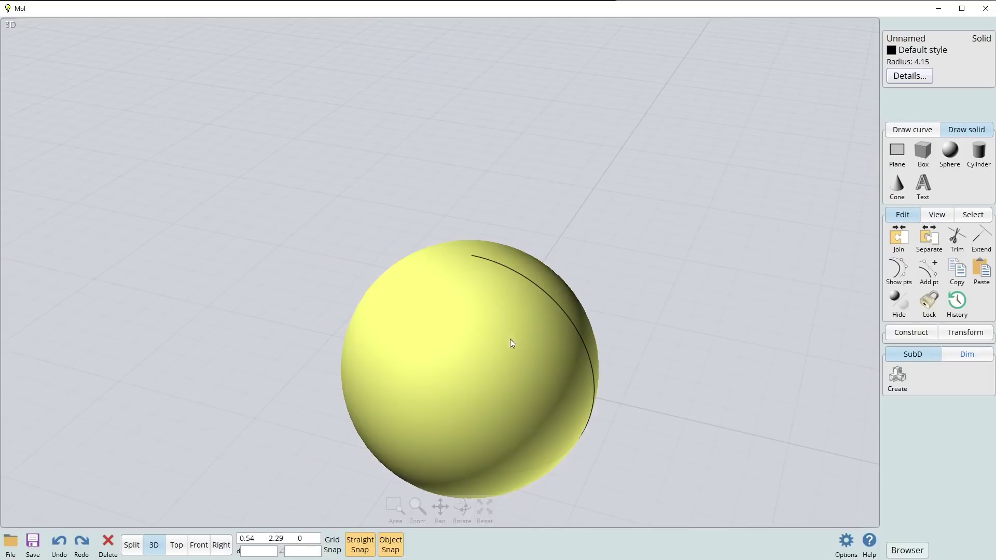
right_click_drag(556, 371, 653, 358)
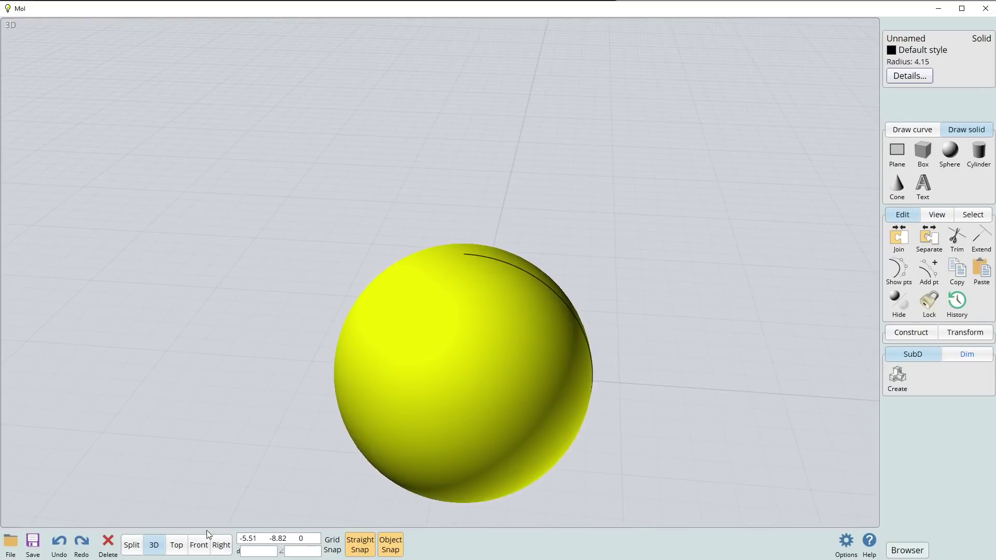
Display the deselected sphere in the Right view and bring up the curve drawing tools
left_click(221, 545)
left_click(601, 333)
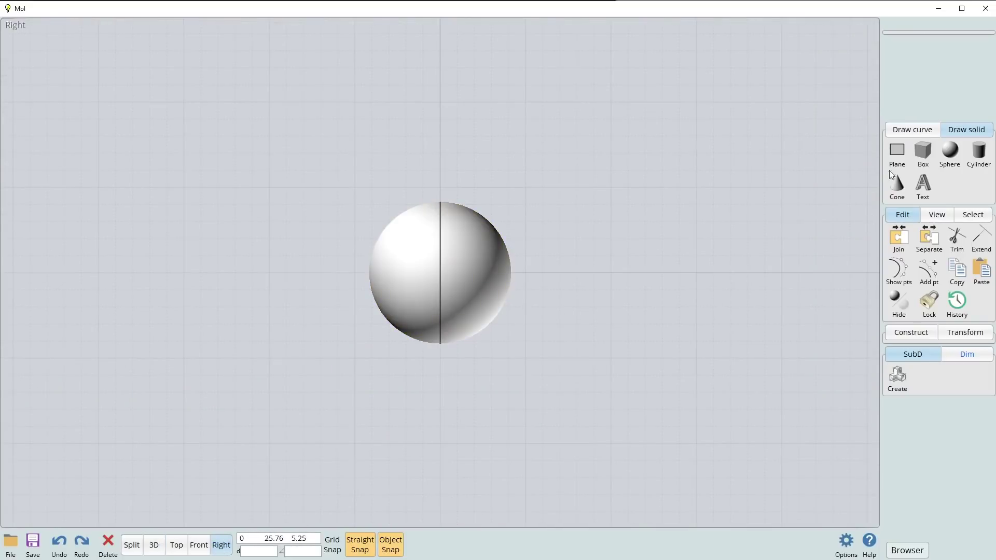
left_click(914, 131)
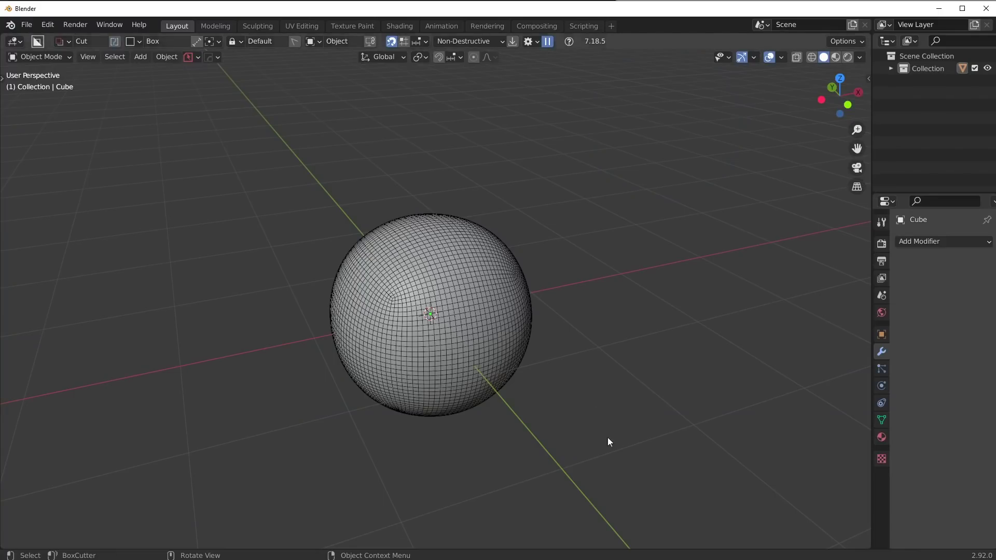
Switch to Blender, hide the wireframe on the subdivided sphere and shade it smooth
middle_click_drag(570, 343, 573, 342)
key("alt+v")
left_click(591, 338)
left_click(471, 307)
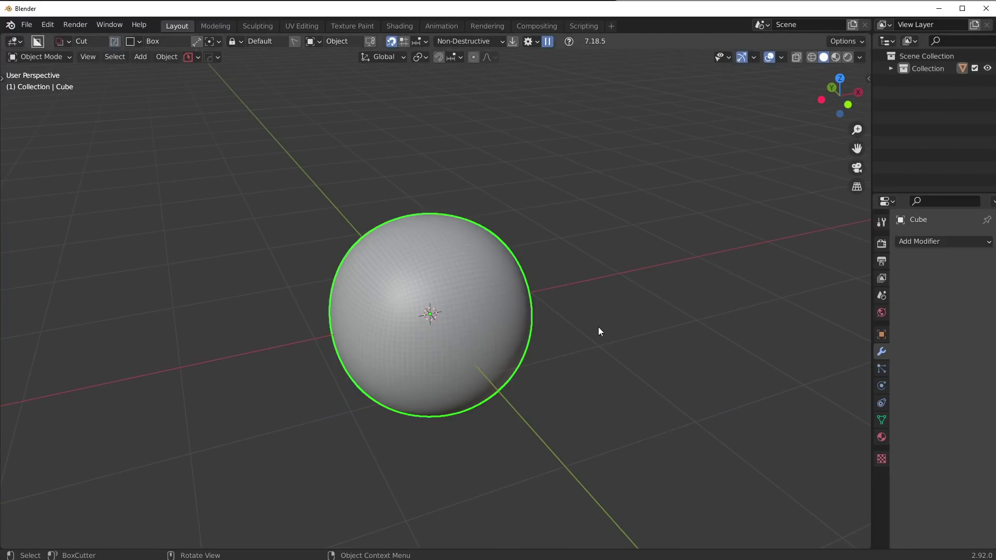
right_click(583, 318)
left_click(583, 318)
Move the sphere about -2.32 m along the global X axis
key("g")
key("x")
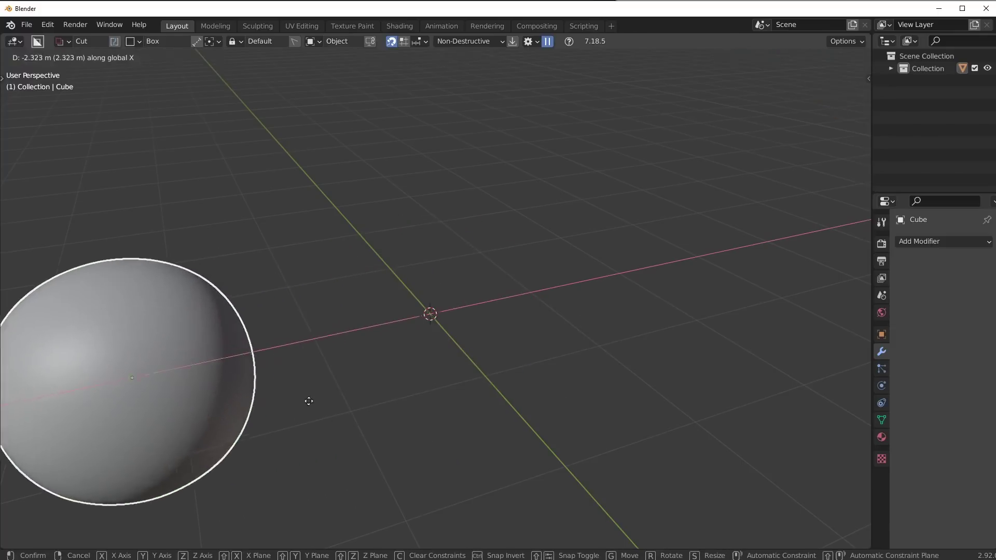
left_click(309, 400)
middle_click_drag(548, 335, 518, 334)
Add a NURBS path at the origin and open it for editing in the front view
key("shift+a")
mouse_move(508, 313)
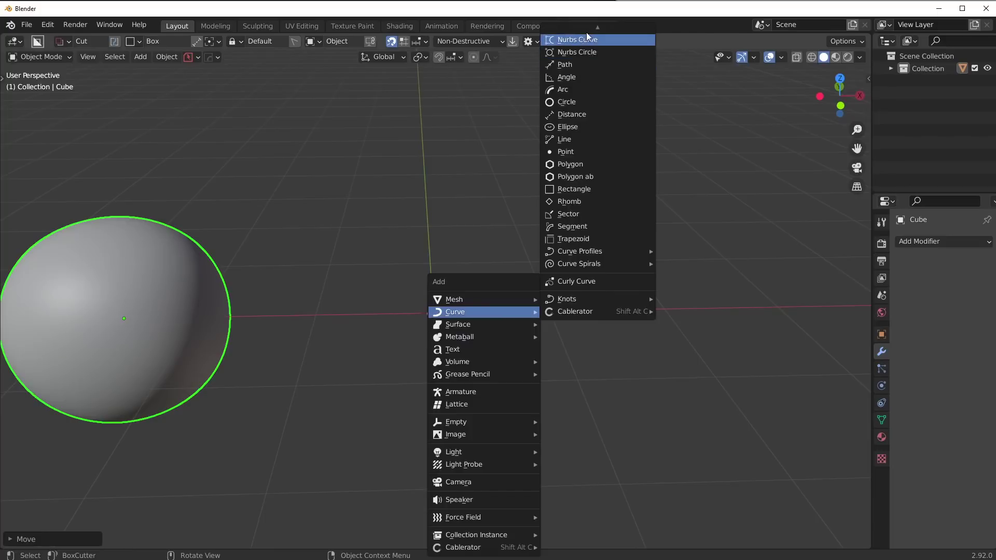
left_click(578, 64)
key("Tab")
key("KP_1")
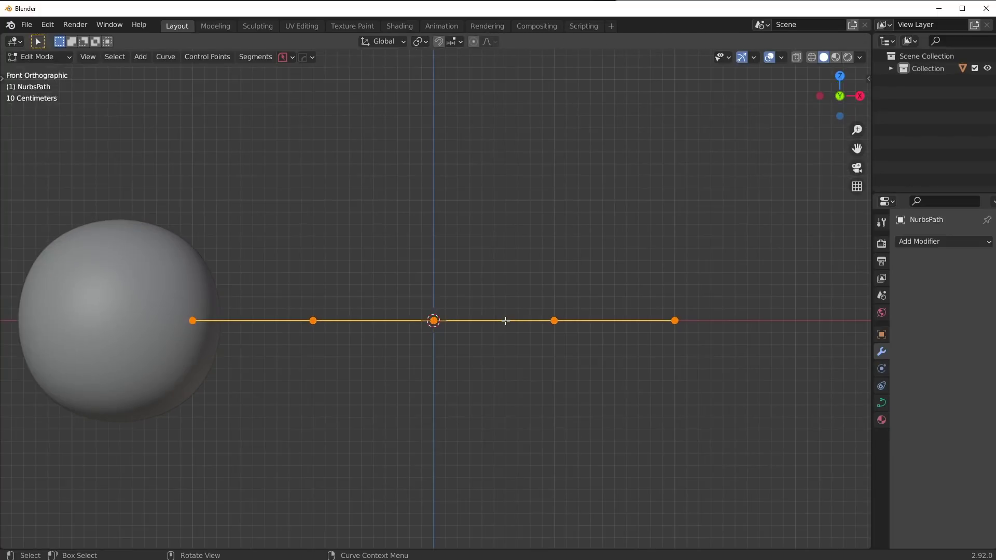
Shift the whole path along positive X, raise its second control point and lower its middle one to form a wave
key("g")
left_click(623, 323)
left_click(435, 324)
key("g")
left_click(457, 259)
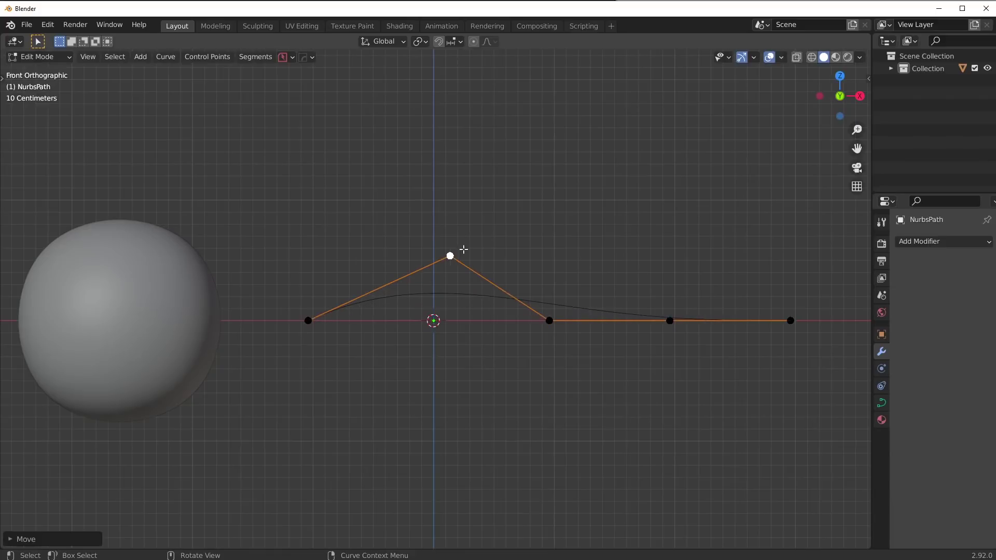
left_click_drag(549, 321, 607, 470)
key("Tab")
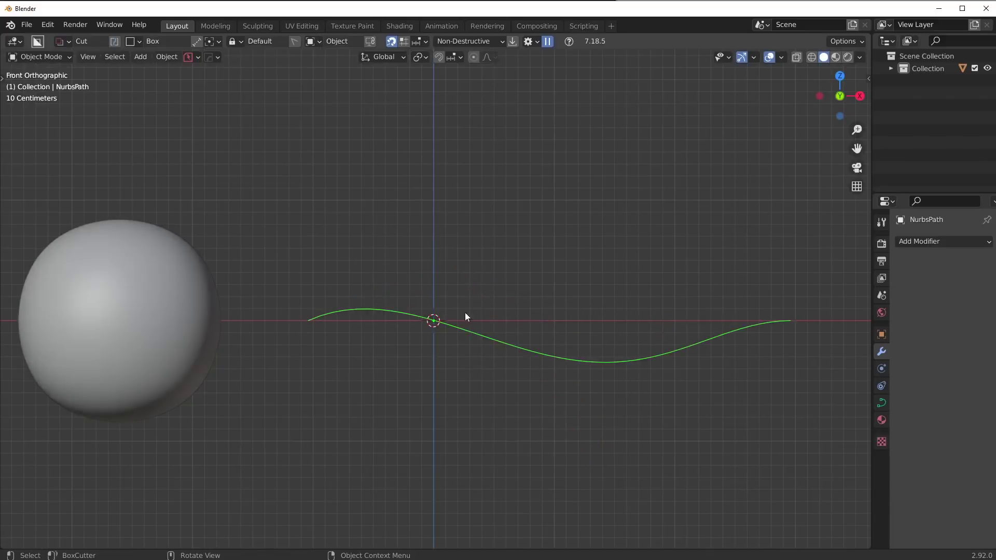
Examine the curved path at close range for the straight segments and corners that make it up
scroll(464, 312, "up", 5)
scroll(462, 351, "up", 5)
middle_click_drag(172, 425, 477, 278, "shift")
scroll(477, 278, "up", 6)
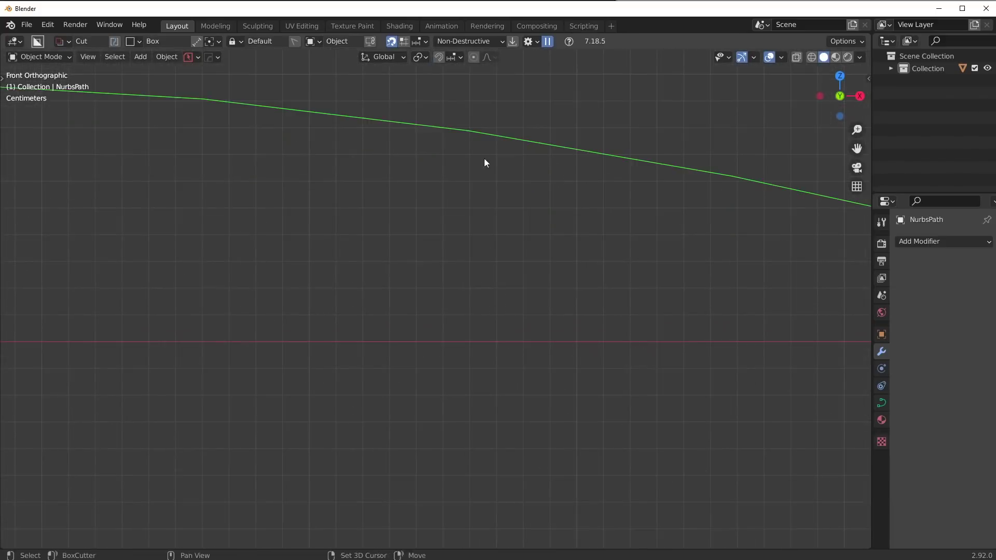
middle_click_drag(383, 139, 474, 369, "shift")
scroll(474, 369, "up", 2)
scroll(475, 369, "up", 3)
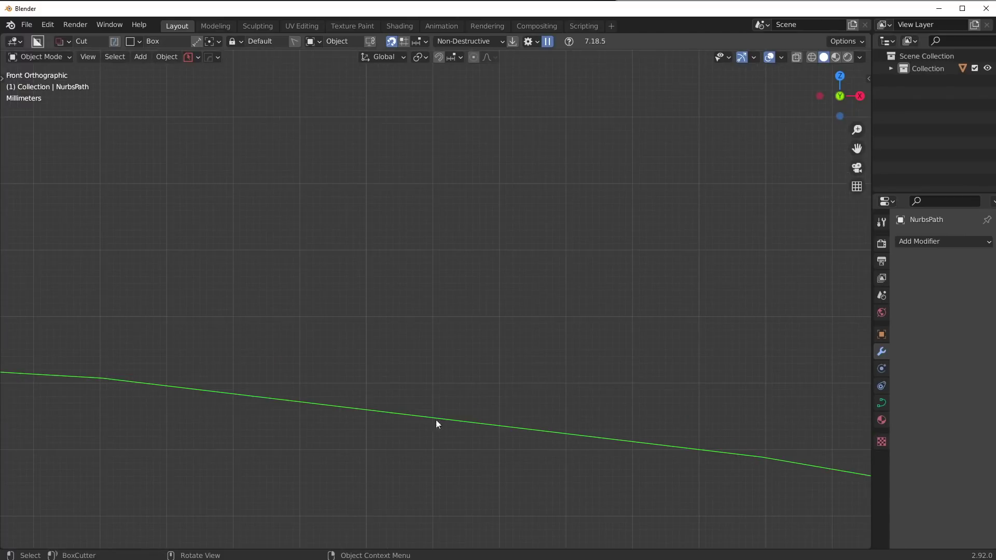
middle_click_drag(748, 456, 423, 321, "shift")
scroll(466, 335, "down", 3)
scroll(462, 337, "up", 6)
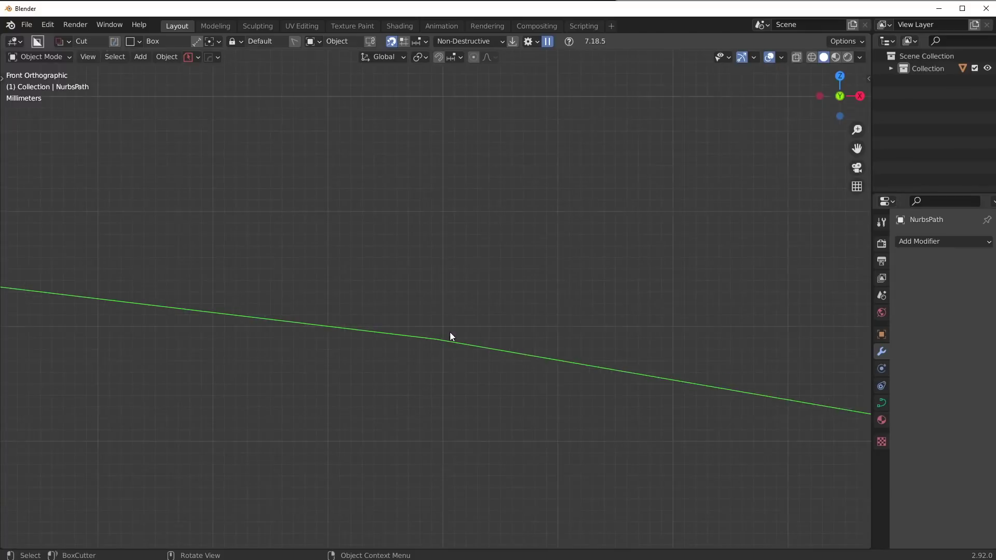
Scale the path down to a small fraction of its size and check its segments at close range
key("s")
left_click(381, 288)
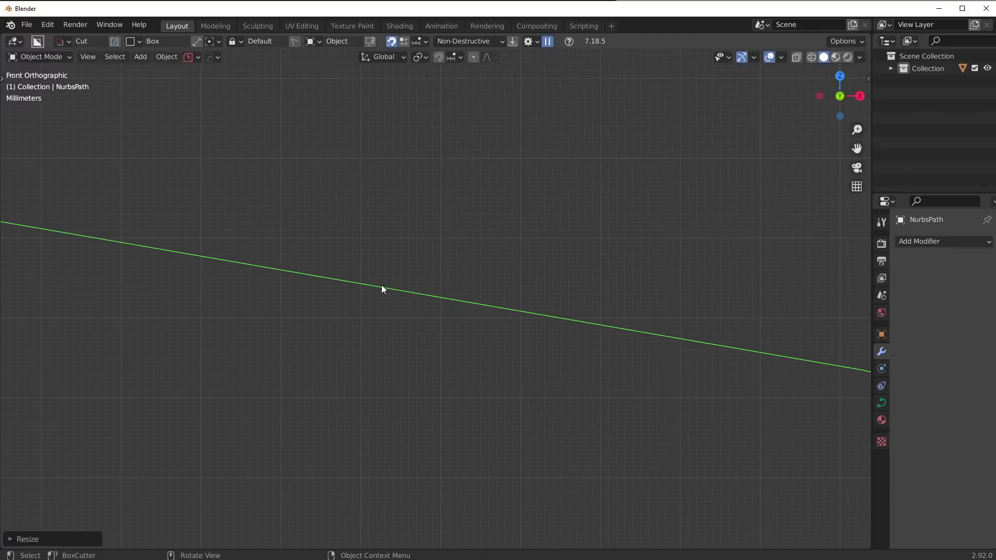
scroll(605, 403, "down", 8)
key("s")
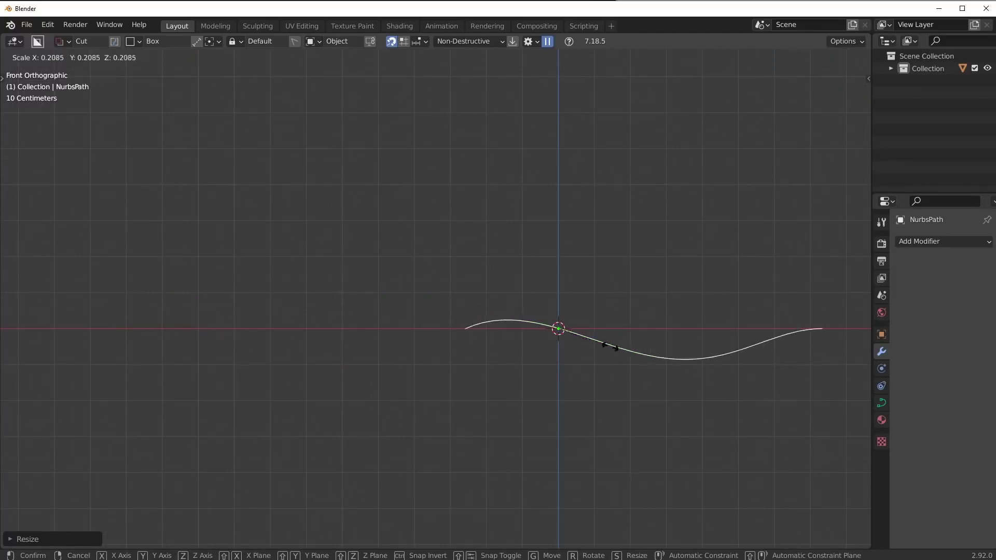
left_click(586, 337)
scroll(565, 337, "up", 7)
middle_click_drag(664, 319, 280, 292, "shift")
scroll(415, 386, "up", 5)
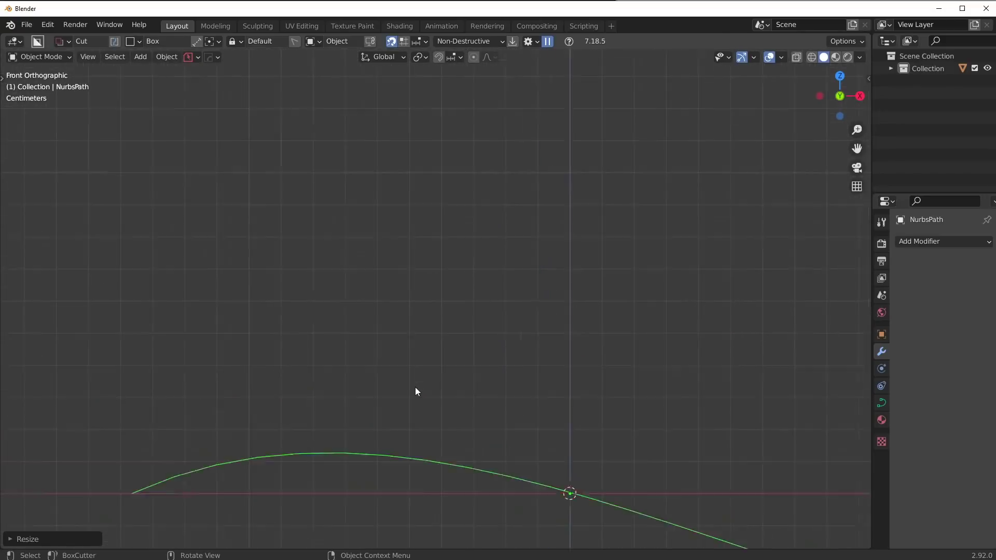
Inspect the crest of the shrunken path up close for its individual straight segments
scroll(423, 405, "up", 1)
middle_click_drag(433, 420, 473, 271, "shift")
scroll(476, 284, "up", 4)
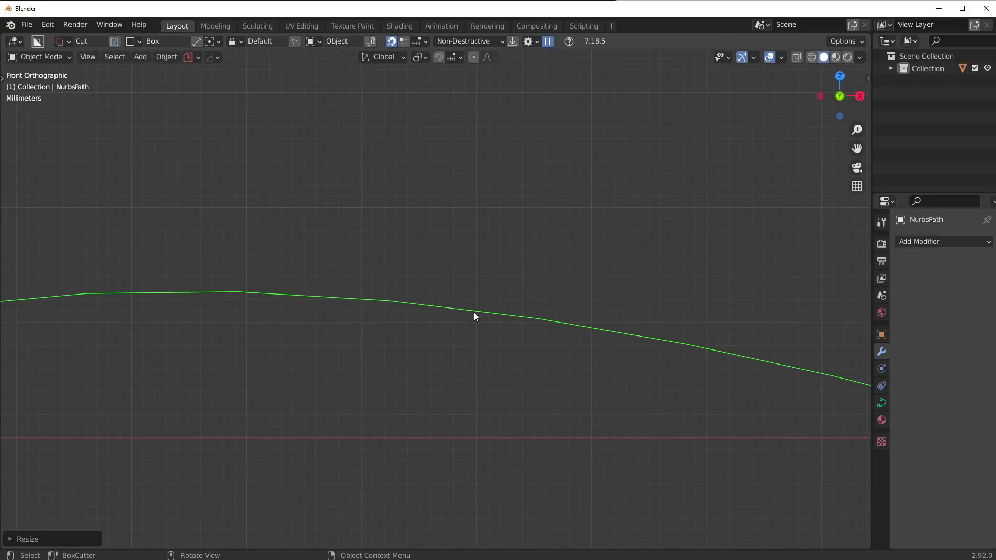
scroll(474, 312, "up", 4)
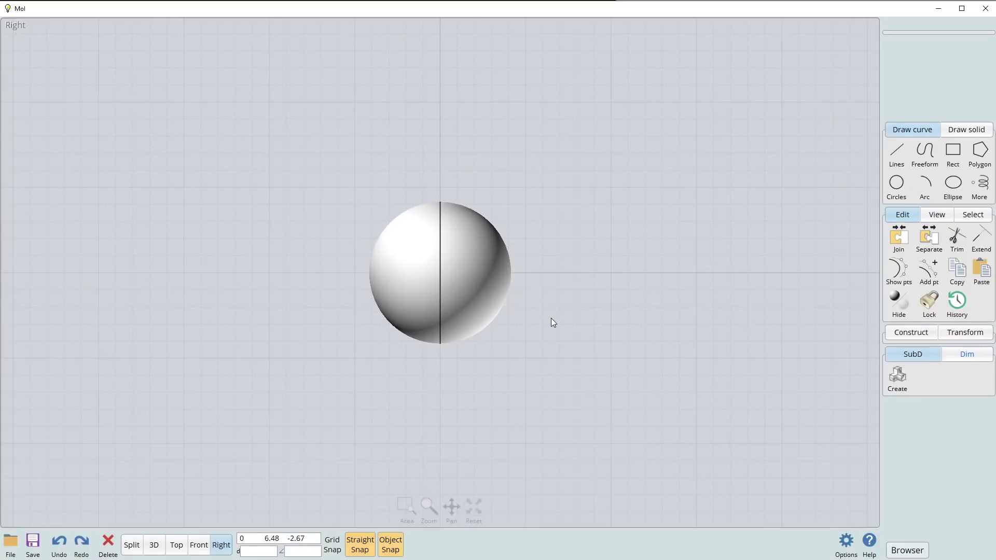
Switch to MoI and begin a freeform control-point curve beside the sphere in the right view, placing its first wave
scroll(551, 322, "down", 3)
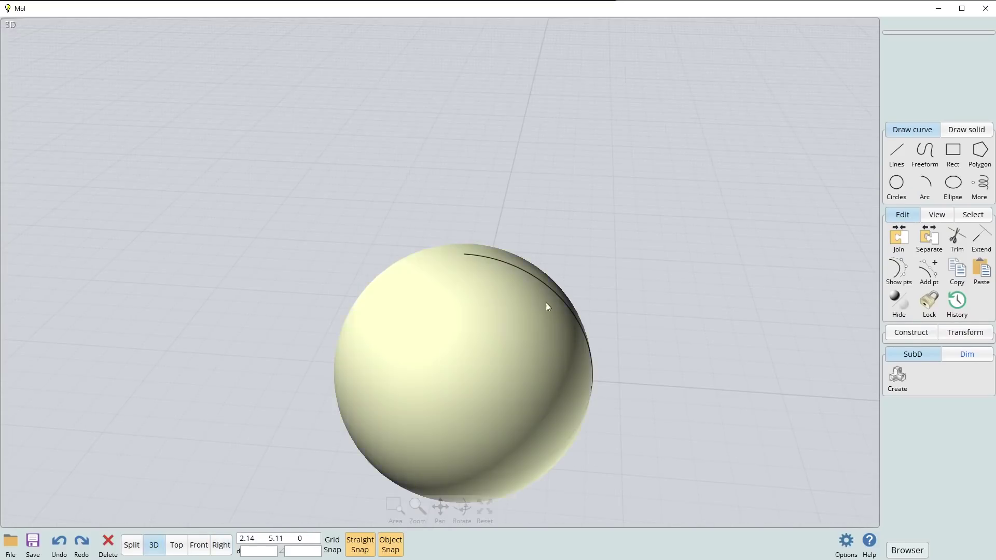
mouse_move(547, 306)
right_mouse_down()
mouse_move(481, 322)
mouse_move(540, 304)
right_mouse_up()
left_click(222, 545)
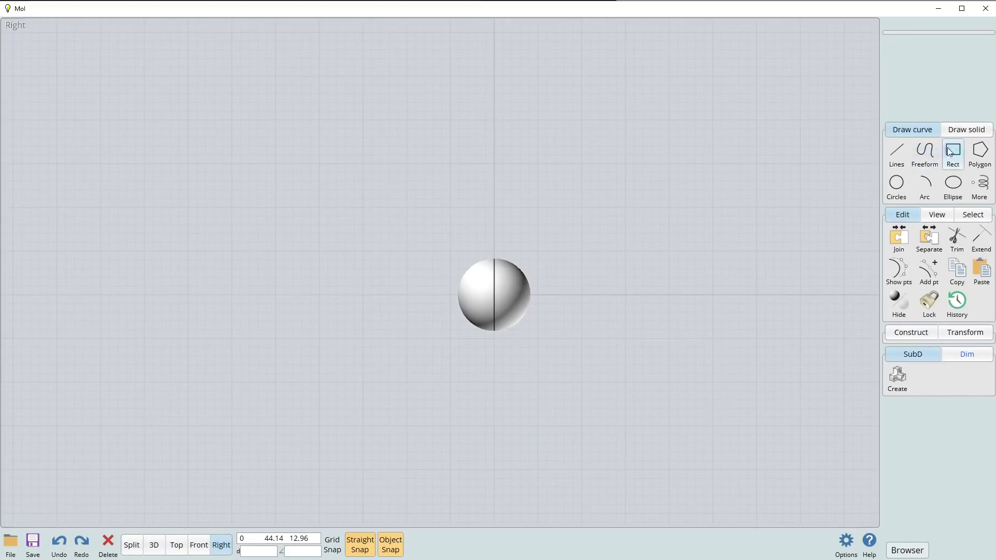
left_click(931, 157)
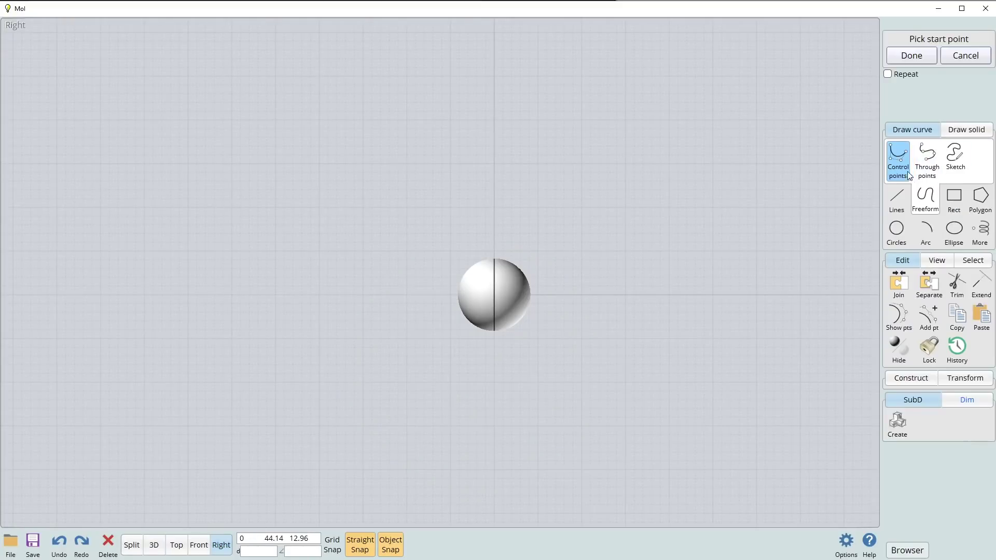
scroll(491, 283, "up", 2)
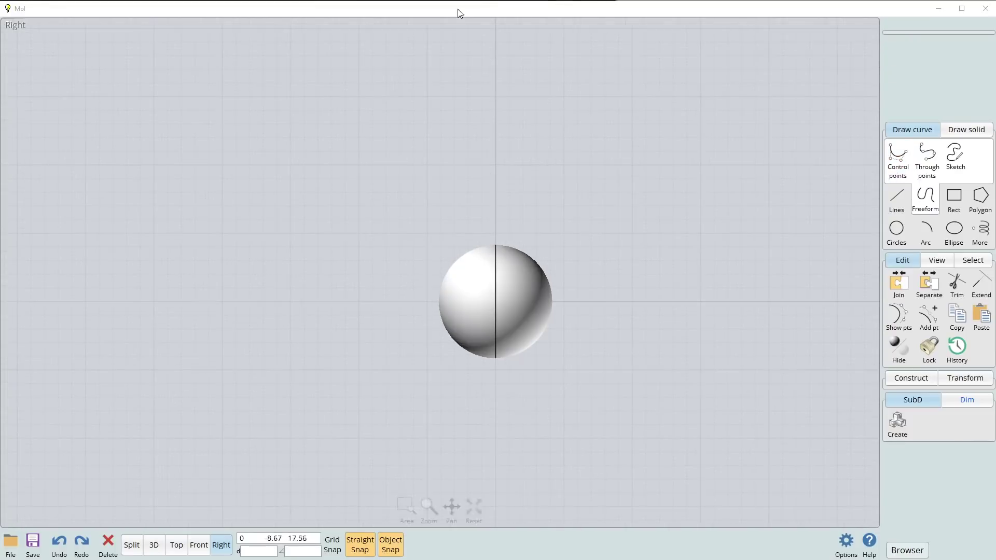
left_click(614, 344)
left_click(670, 277)
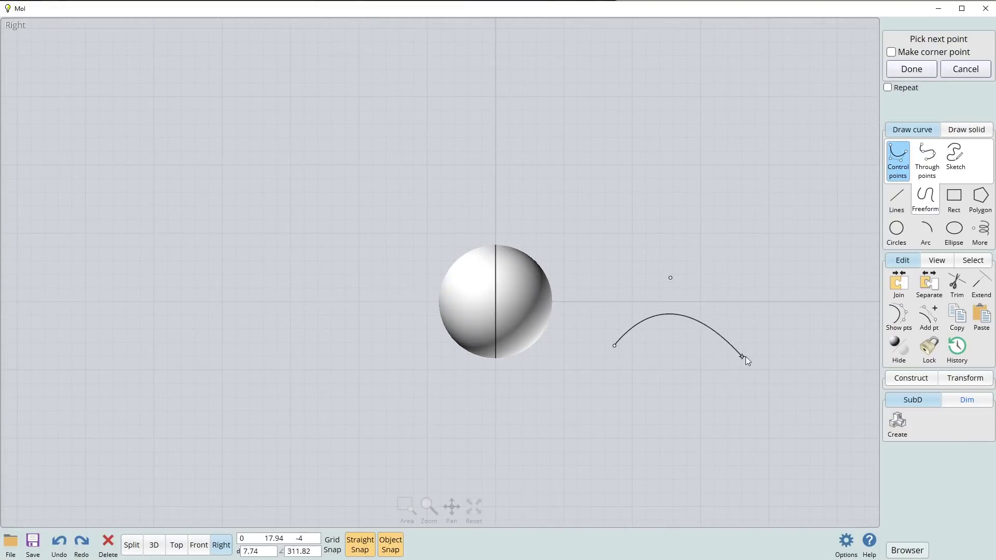
left_click(746, 359)
scroll(793, 279, "up", 1)
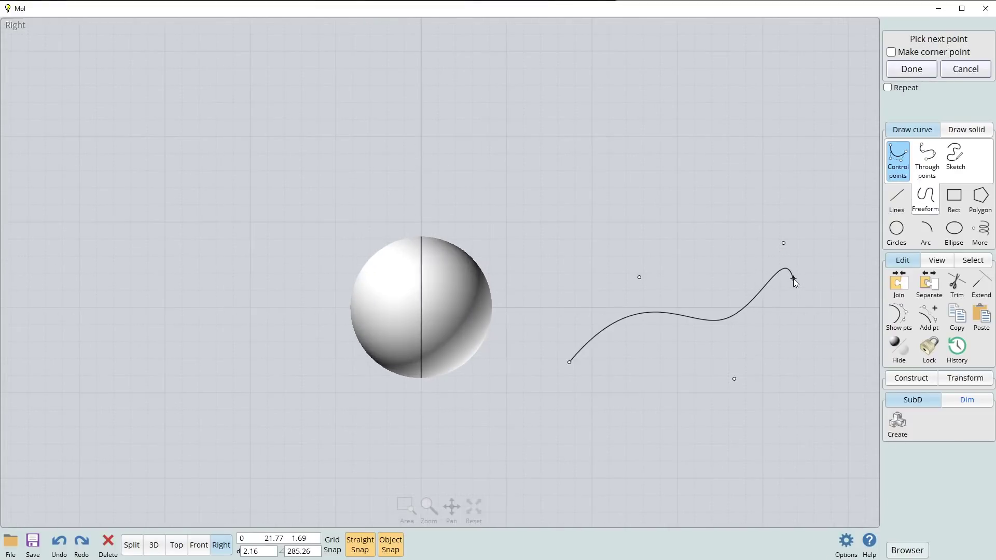
Continue the curve from its raised end with four closely spaced control points forming a small zigzag, the last about 0.3 units apart
middle_click_drag(793, 278, 667, 261)
scroll(670, 258, "up", 7)
scroll(636, 285, "up", 6)
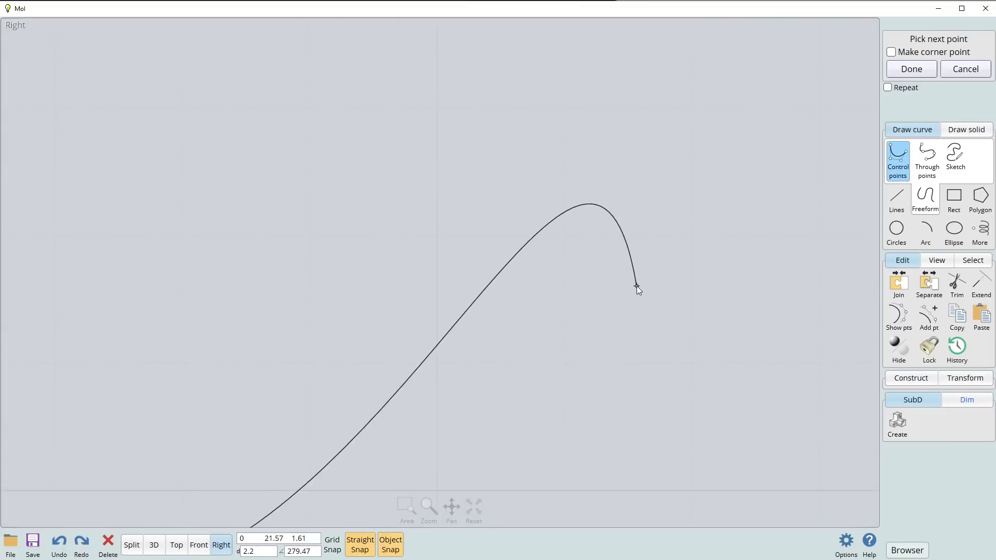
left_click(622, 287)
left_click(658, 240)
left_click(681, 308)
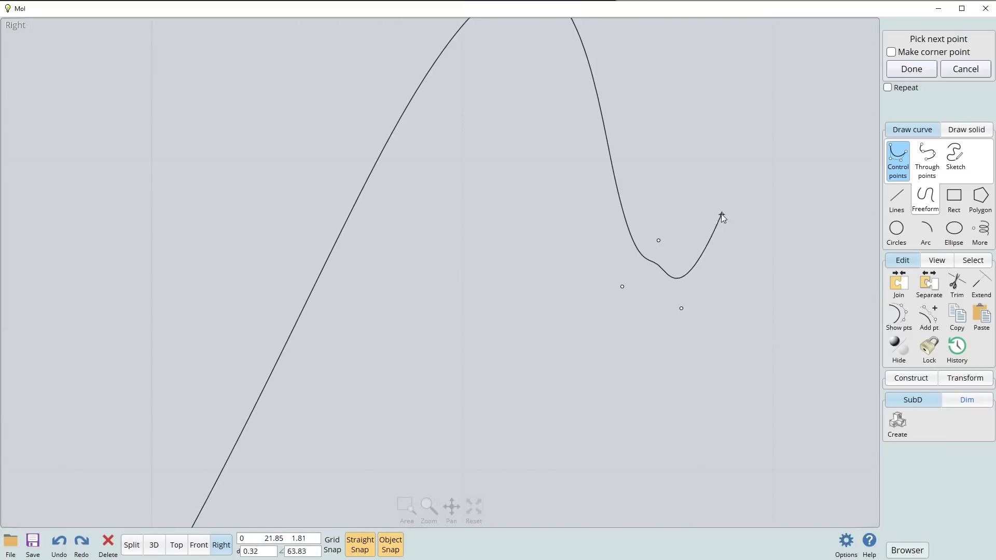
left_click(720, 214)
Extend the curve's end with four much smaller-scale control points, starting about 0.04 units from the previous one, forming an S-shaped bend
middle_click_drag(719, 198, 626, 311)
scroll(637, 330, "up", 12)
scroll(637, 330, "up", 4)
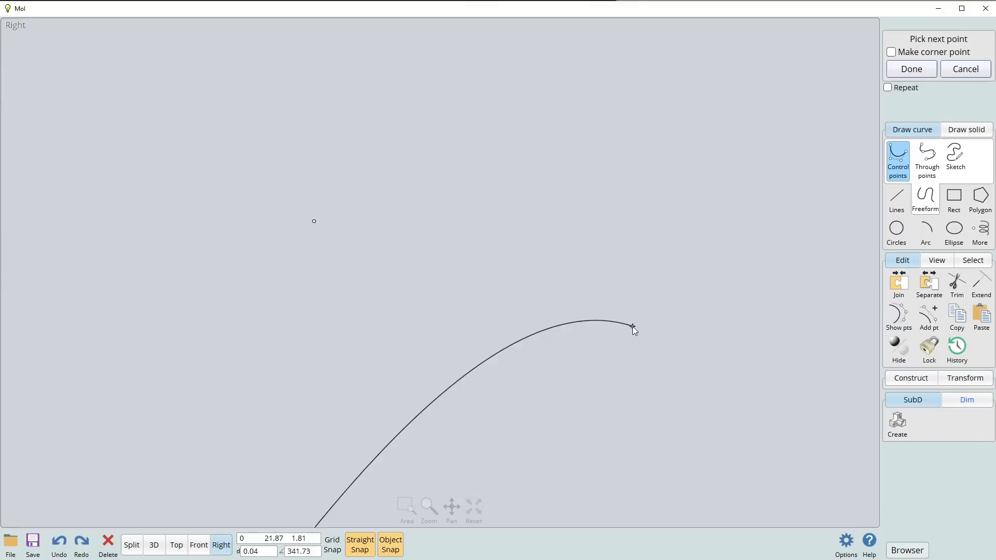
left_click(632, 326)
left_click(682, 309)
left_click(587, 204)
left_click(693, 142)
middle_click_drag(683, 210, 582, 370)
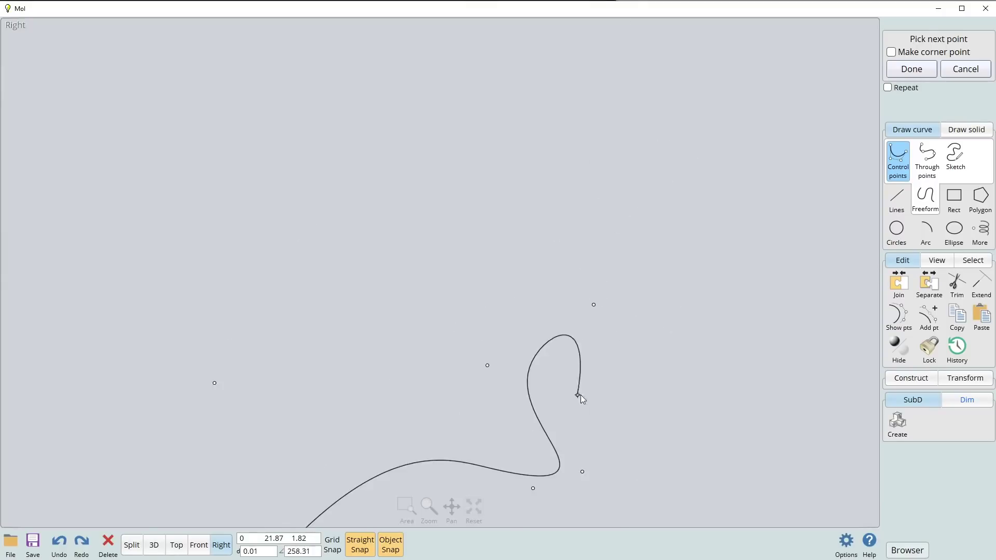
Add six further control points at an even finer scale so the curve's tip doubles back and loops
scroll(611, 387, "up", 8)
left_click(610, 378)
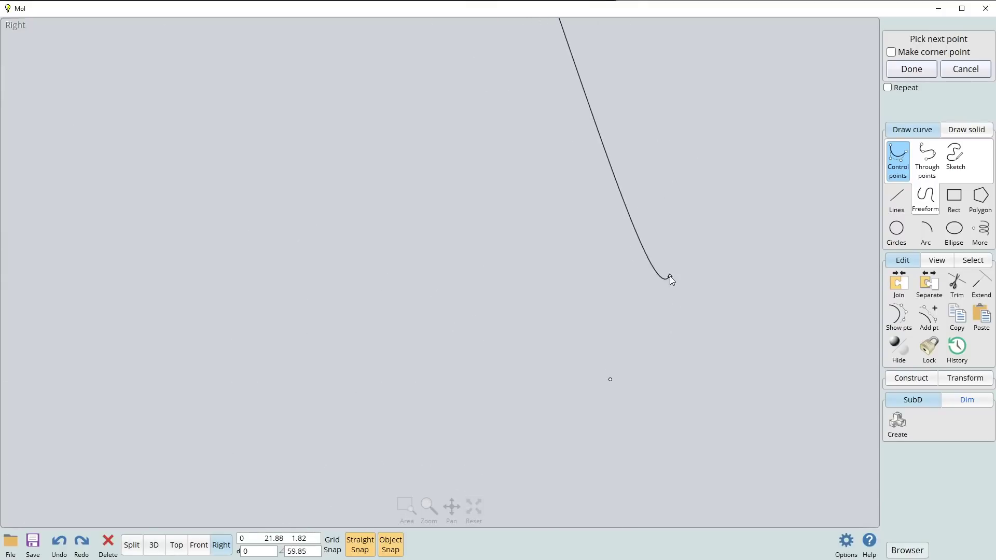
left_click(669, 276)
left_click(517, 248)
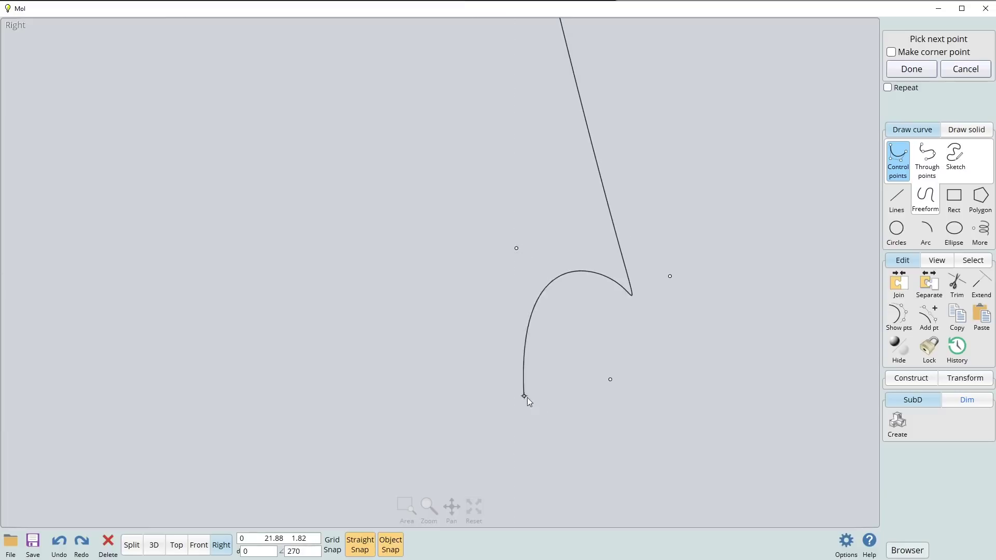
scroll(627, 443, "up", 10)
left_click(620, 366)
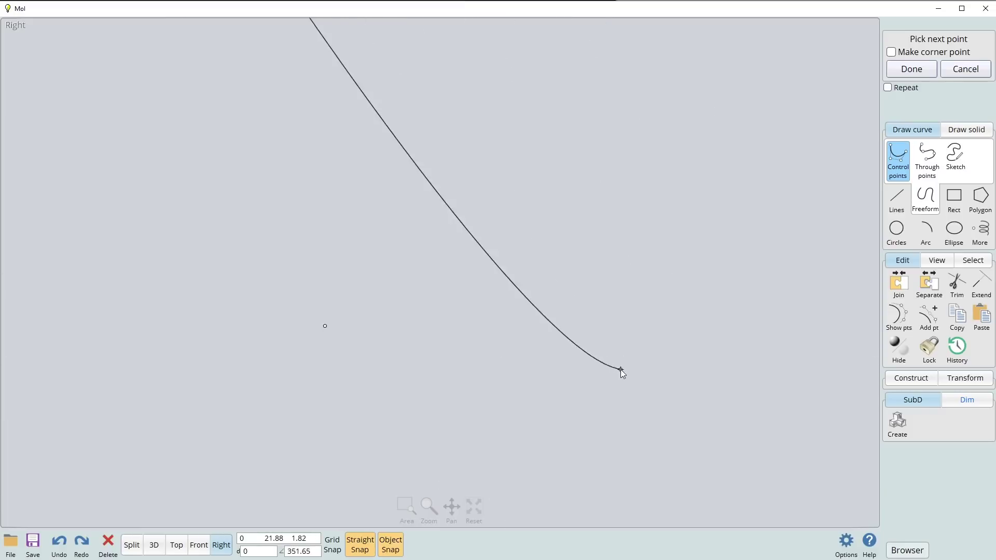
left_click(640, 203)
left_click(630, 439)
Place four more microscopic control points winding downward from the tip and finish the curve
middle_click_drag(593, 447, 669, 321)
scroll(670, 321, "up", 3)
left_click(571, 253)
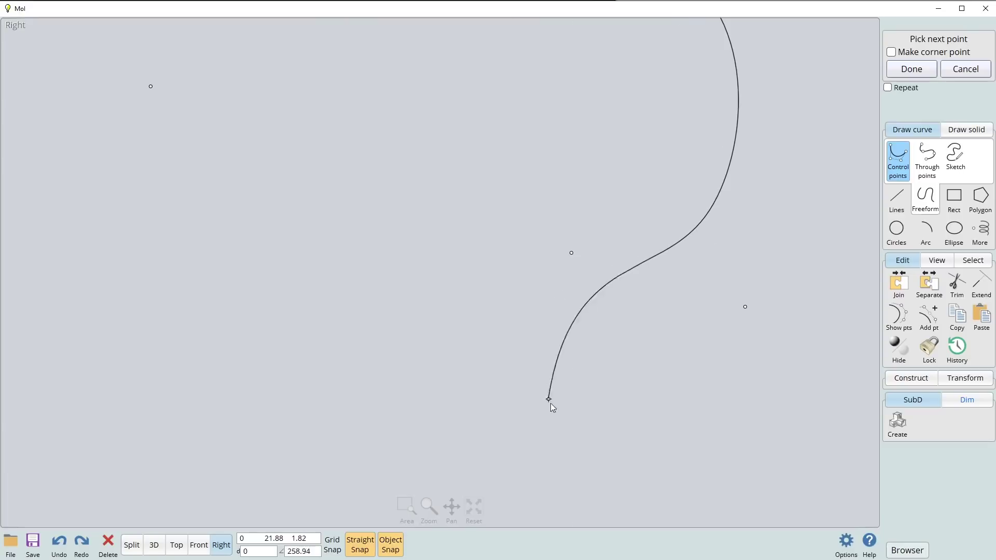
left_click(598, 455)
scroll(599, 455, "up", 4)
left_click(752, 369)
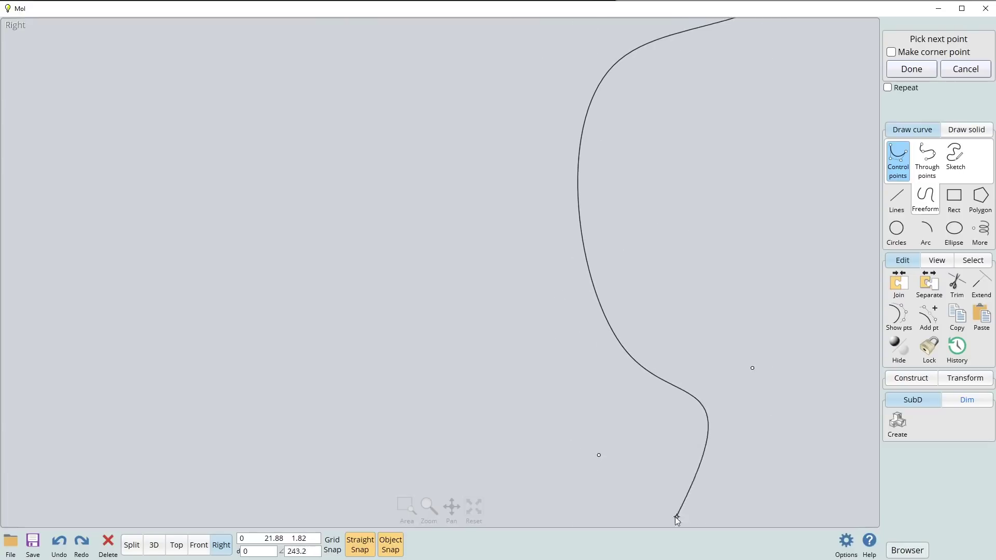
left_click(649, 476)
scroll(687, 459, "down", 5)
right_click(698, 443)
Examine the finished curve from its tiniest bends out to its full extent to judge its smoothness
scroll(699, 441, "down", 8)
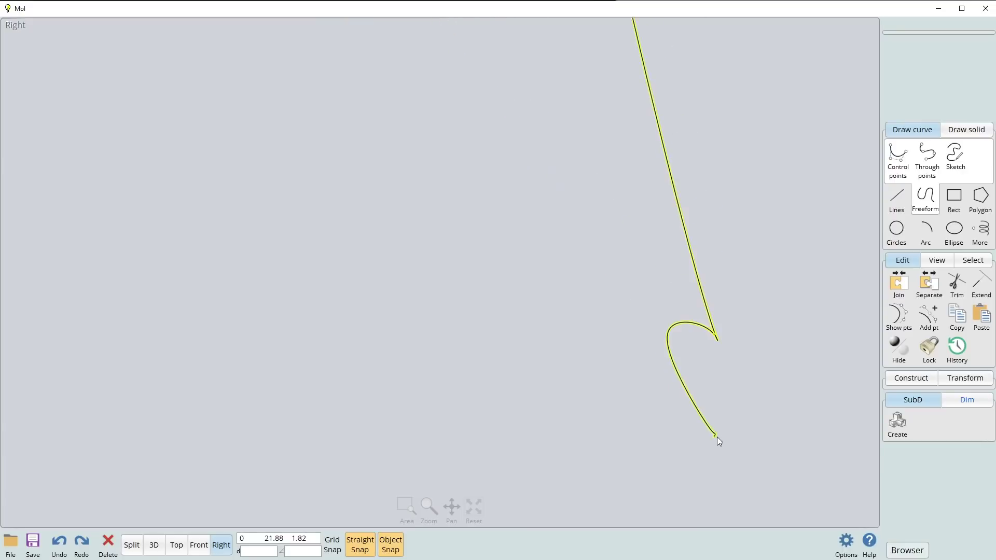
scroll(719, 439, "down", 5)
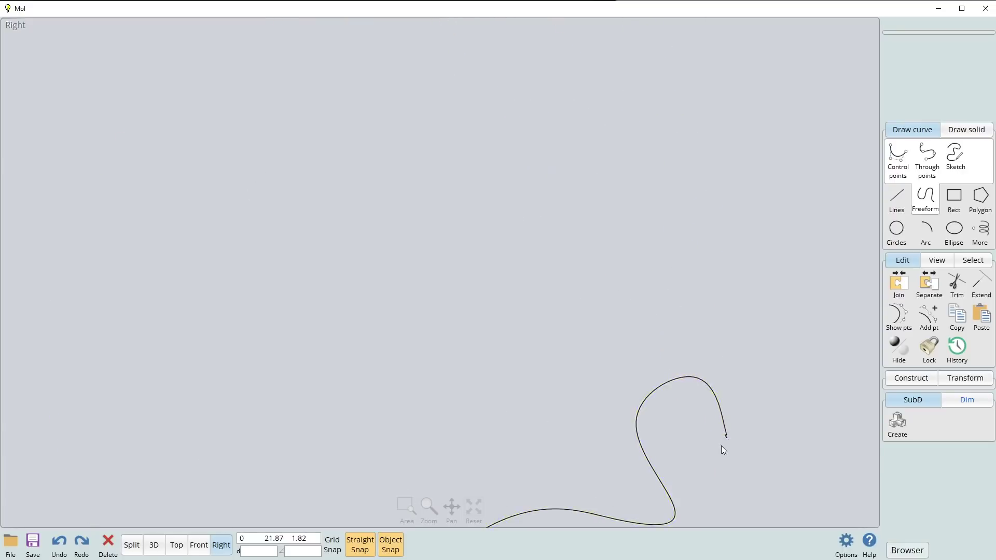
scroll(721, 446, "down", 5)
scroll(712, 356, "up", 5)
scroll(701, 360, "down", 6)
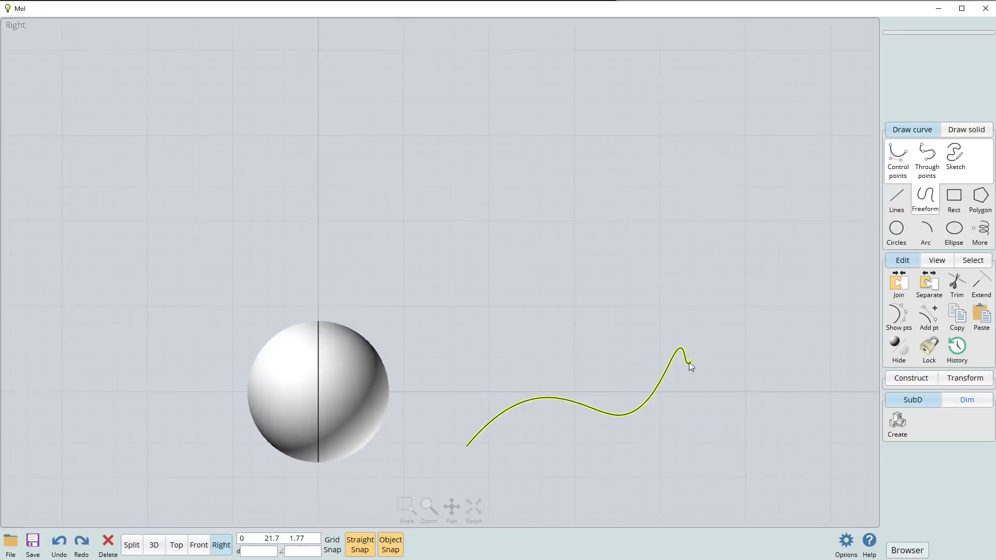
scroll(689, 362, "down", 4)
scroll(671, 390, "up", 7)
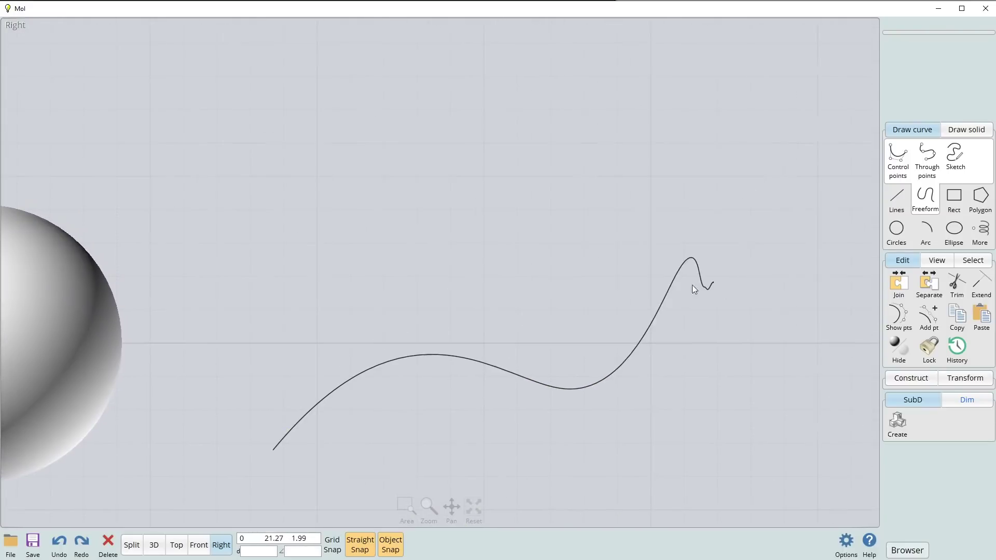
Delete the freeform curve, keeping only the sphere in view
left_click(675, 288)
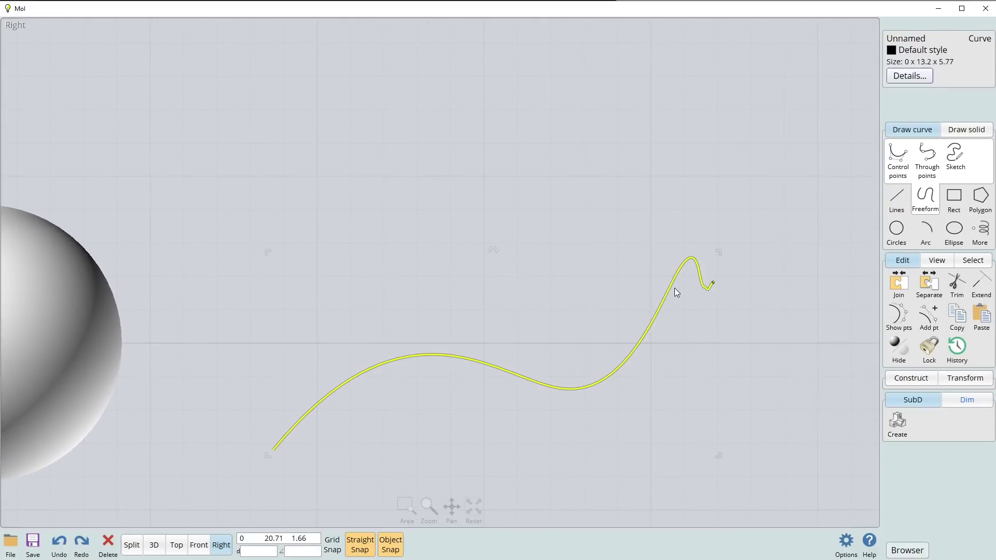
key("Delete")
middle_click_drag(484, 318, 752, 287)
middle_click_drag(443, 294, 701, 292)
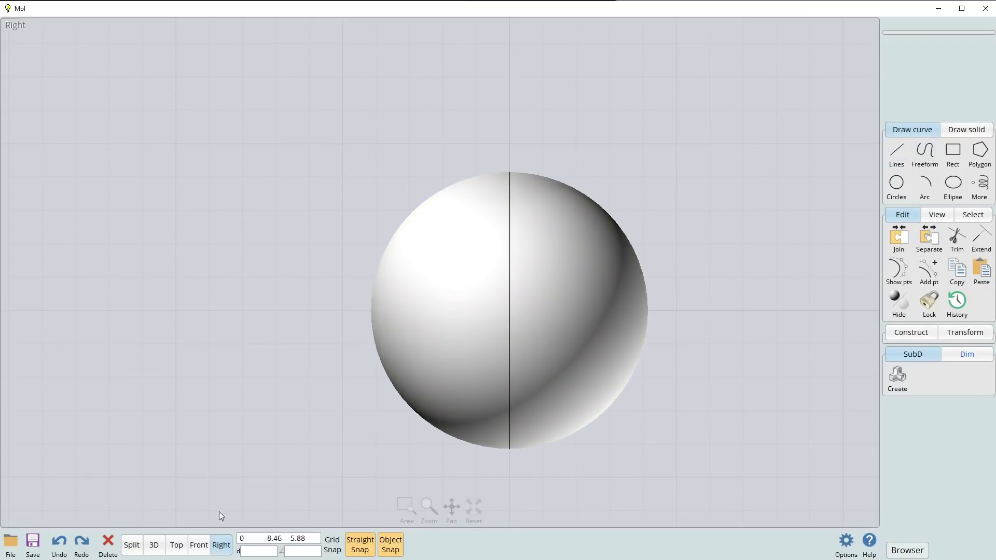
Draw a straight line about 11.6 units long in the front view, crossing the sphere diagonally from its upper left to its lower right
key("Escape")
left_click(196, 548)
middle_click_drag(440, 320, 462, 357)
scroll(504, 363, "up", 5)
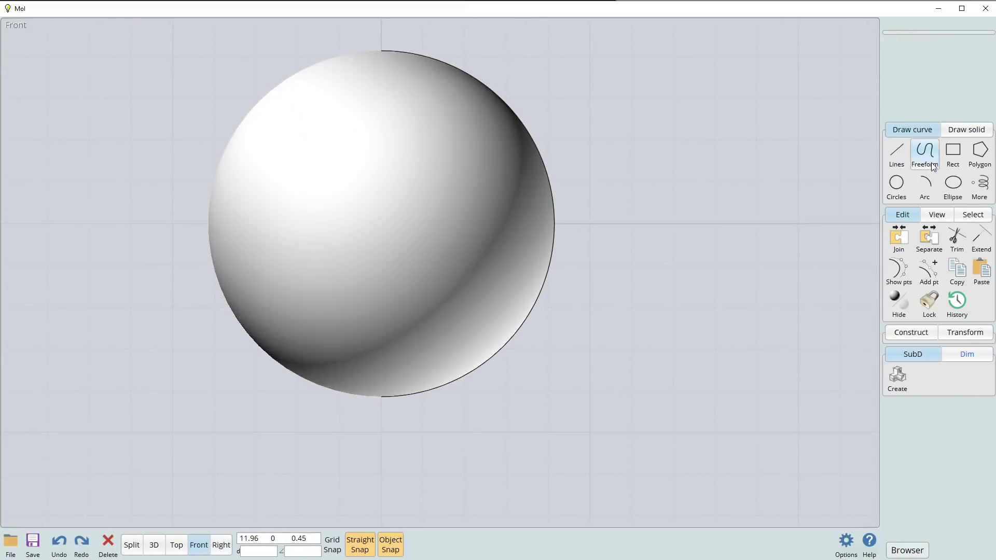
left_click(897, 157)
left_click(923, 159)
middle_click_drag(626, 219, 686, 342)
left_click(334, 111)
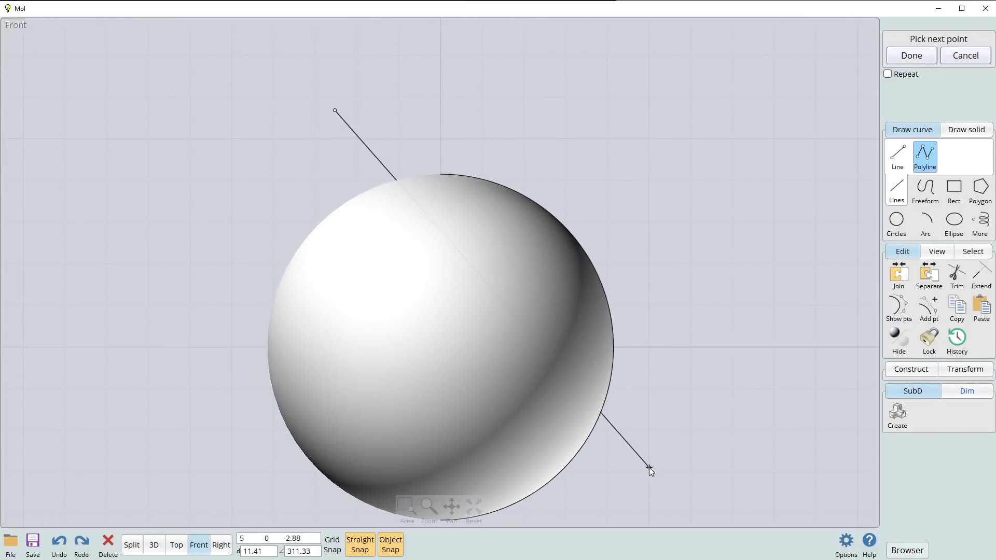
left_click(656, 473)
left_click(677, 470)
key("Return")
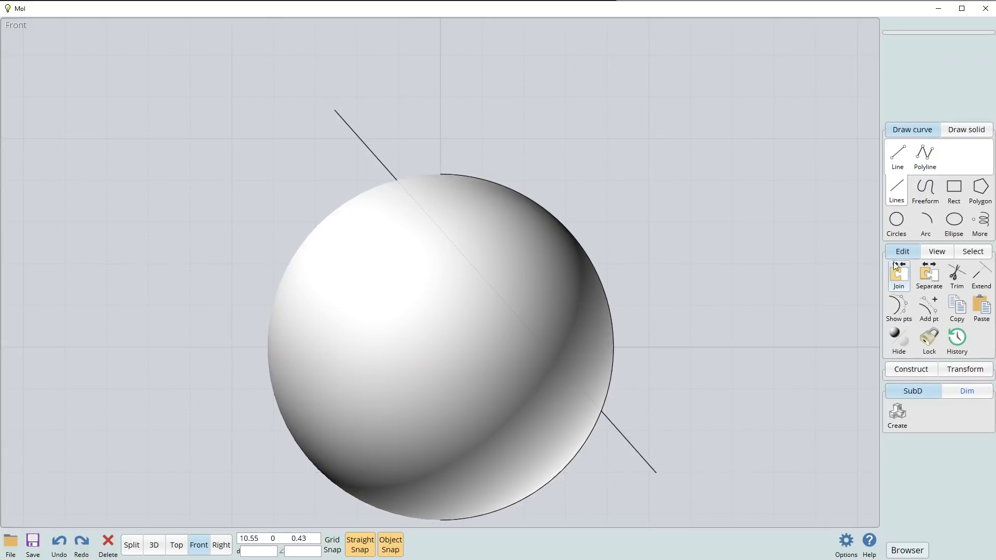
Split the sphere along the diagonal line with a Boolean Merge
left_click(462, 323)
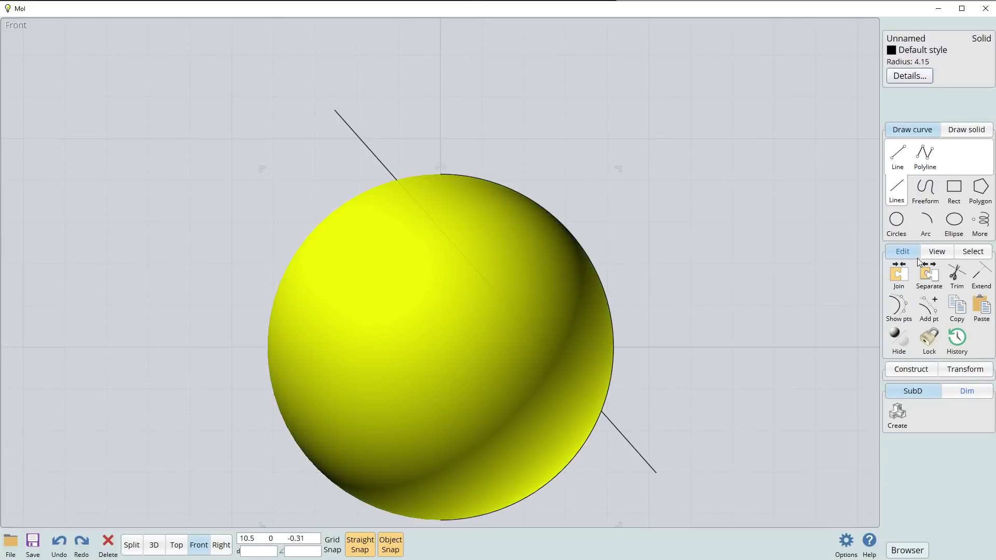
left_click(910, 369)
left_click(902, 405)
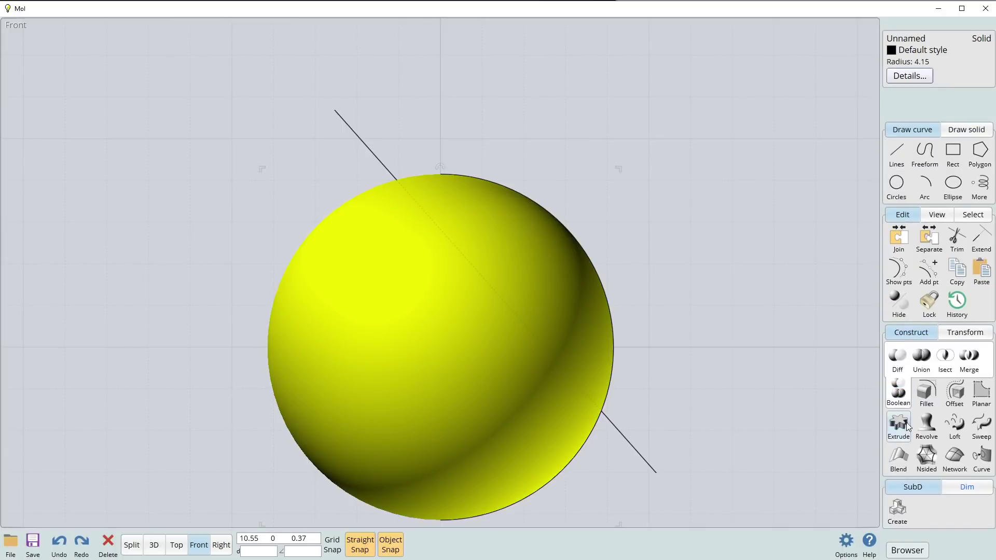
left_click(975, 365)
left_click(383, 163)
right_click(442, 150)
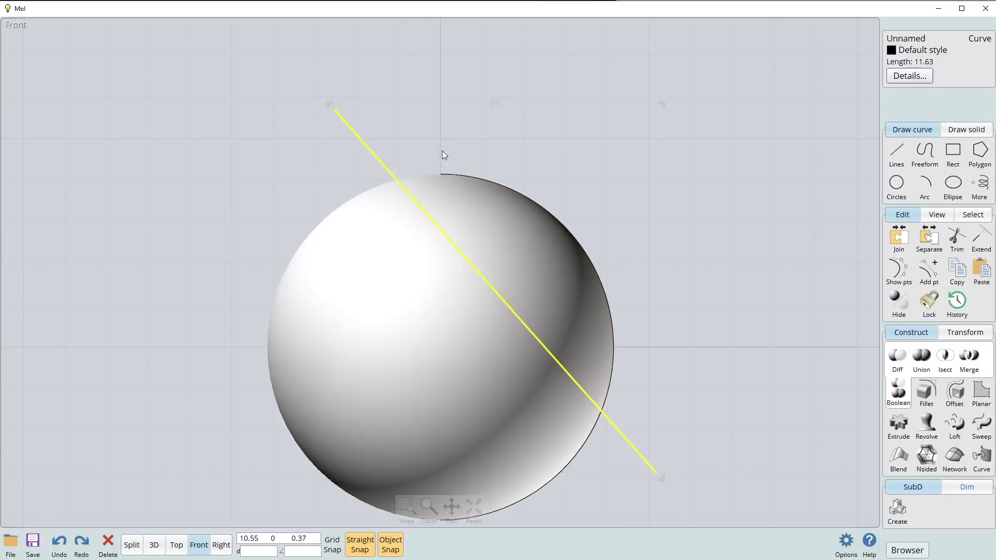
Delete the upper-right piece of the sphere together with the cutting line, and inspect the flat cut face in 3D
left_click(540, 250)
key("Delete")
left_click(153, 544)
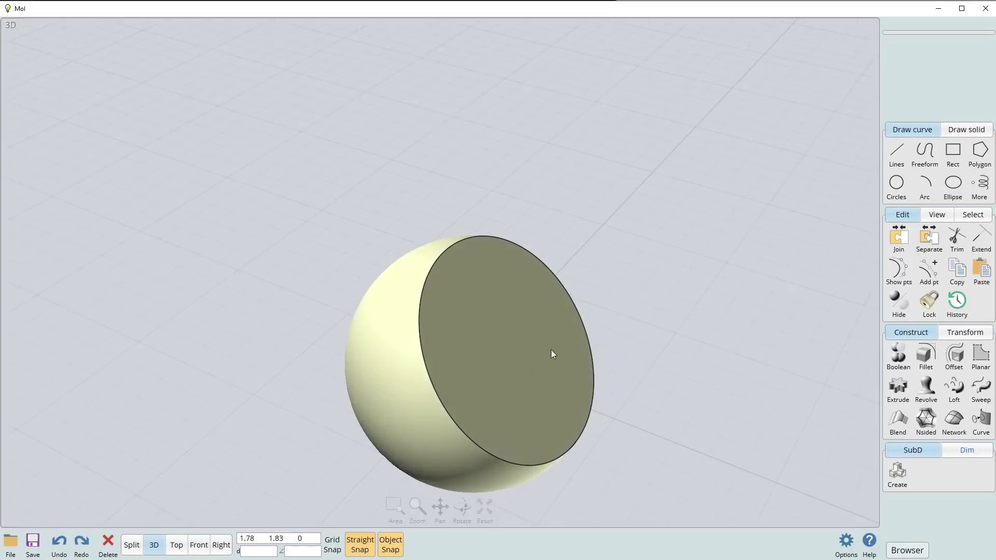
right_click_drag(587, 354, 552, 296)
scroll(515, 307, "up", 5)
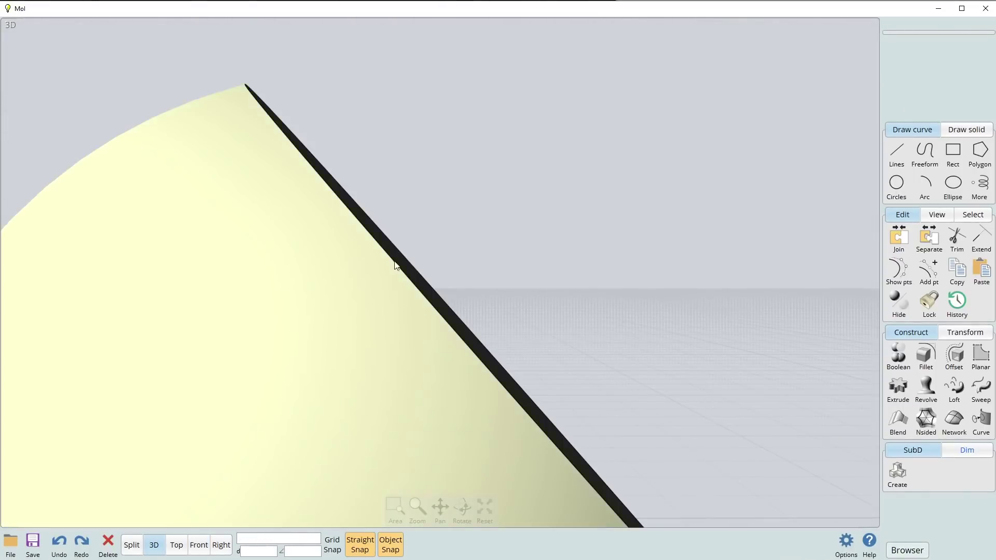
right_click_drag(396, 262, 457, 309)
scroll(457, 309, "down", 4)
Fillet the sharp rim of the cut sphere with a circular radius of 0.28 and inspect the rounded edge up close
left_click(400, 327)
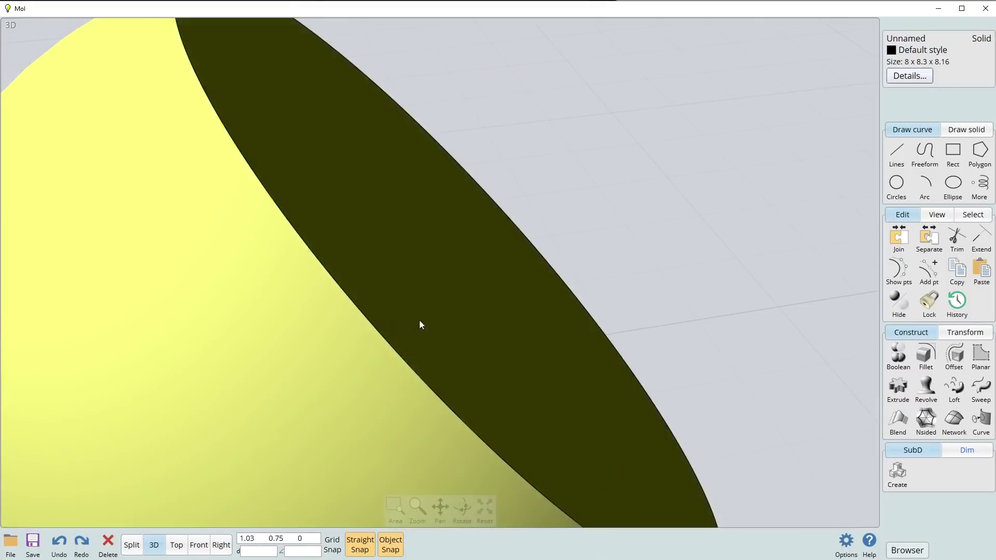
scroll(494, 328, "down", 2)
left_click(927, 358)
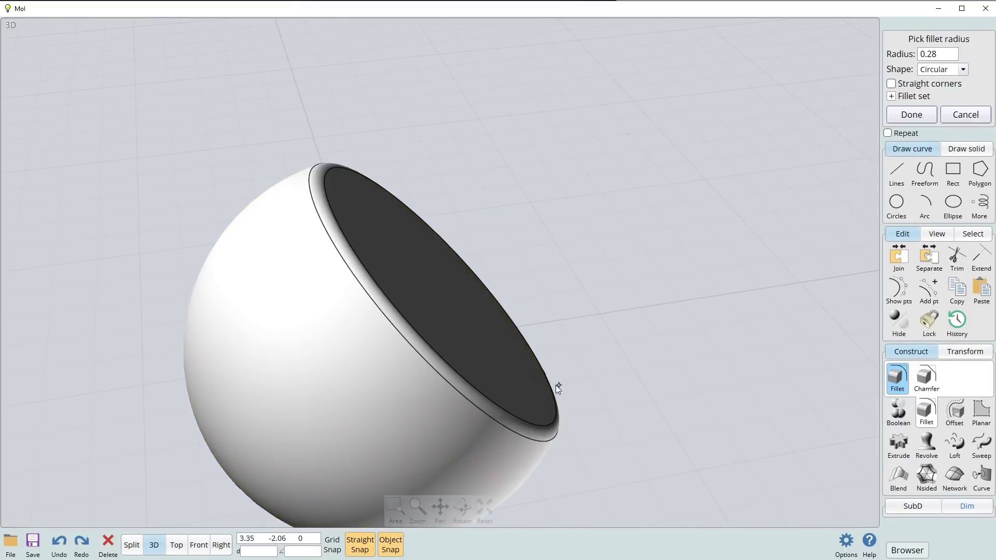
right_click_drag(518, 397, 827, 410)
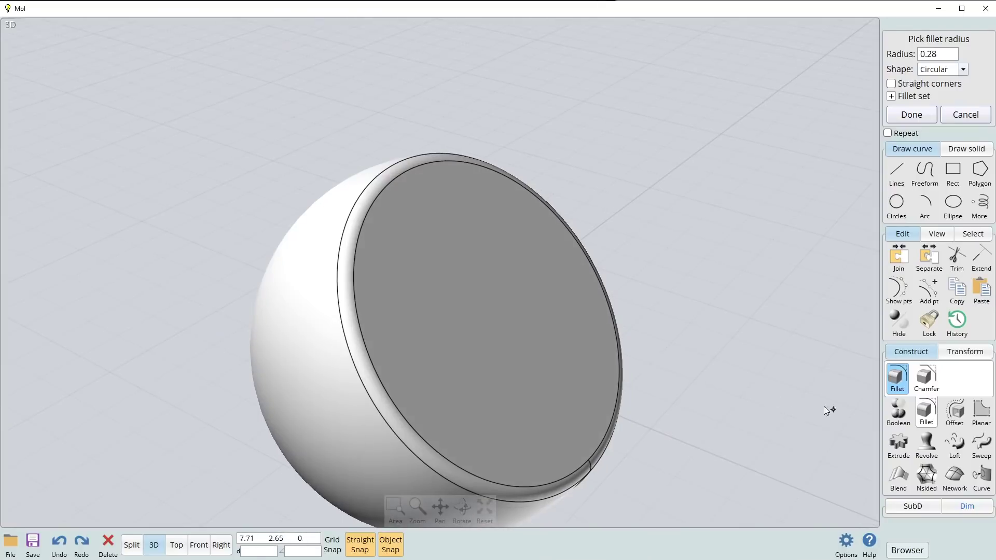
right_click(715, 399)
right_click_drag(378, 378, 420, 366)
scroll(420, 365, "up", 10)
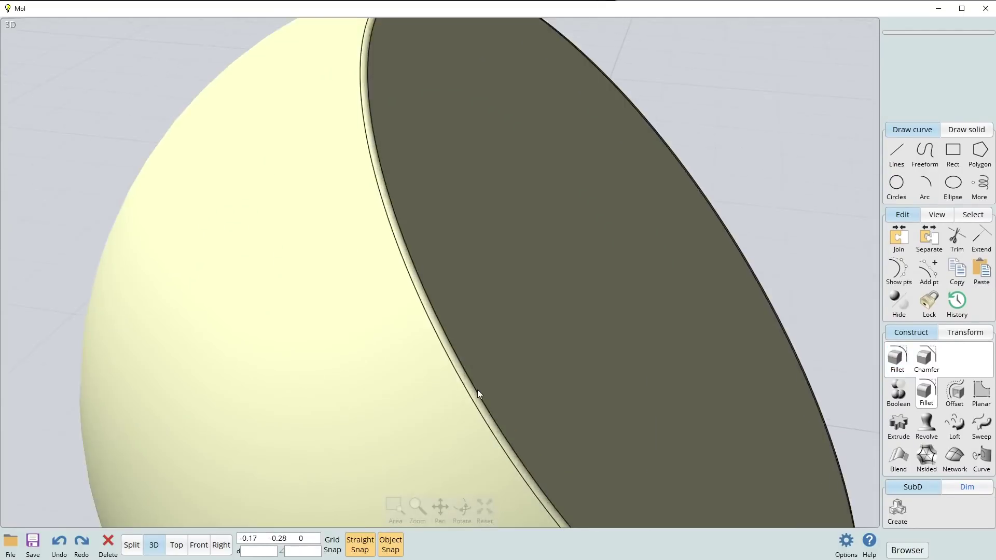
Inspect the filleted rim and the flat cut face of the sphere from several angles
middle_click_drag(459, 326, 455, 444)
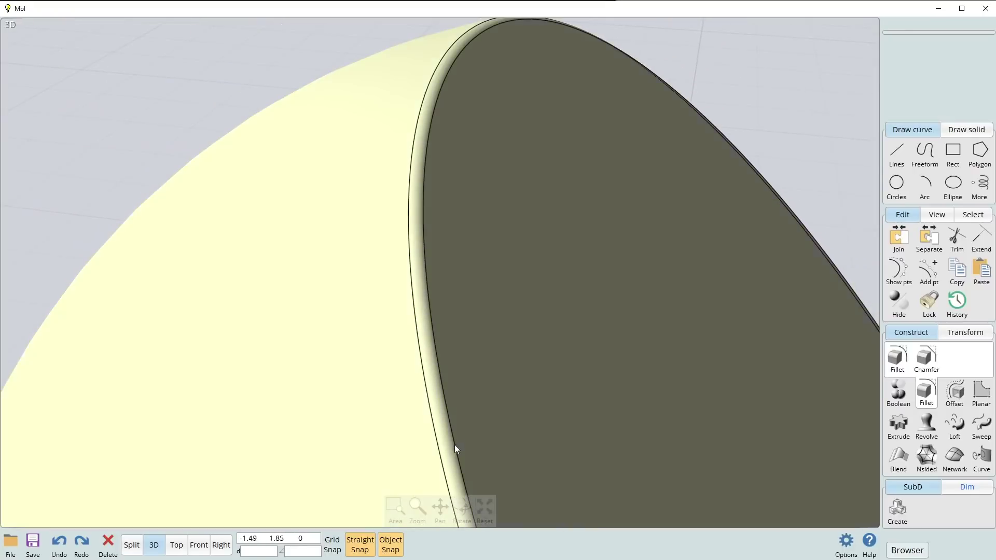
scroll(412, 241, "down", 3)
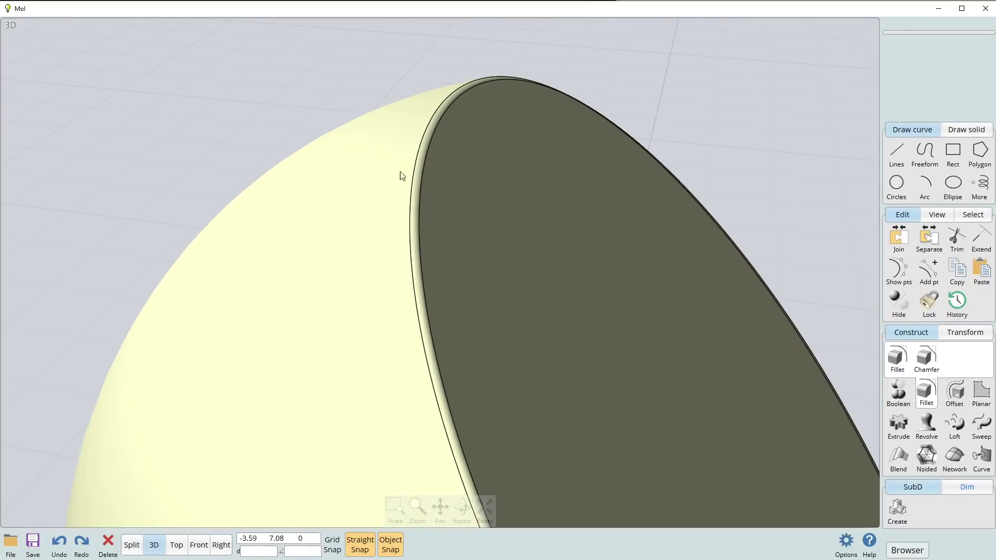
scroll(491, 154, "down", 5)
right_click_drag(493, 216, 512, 143)
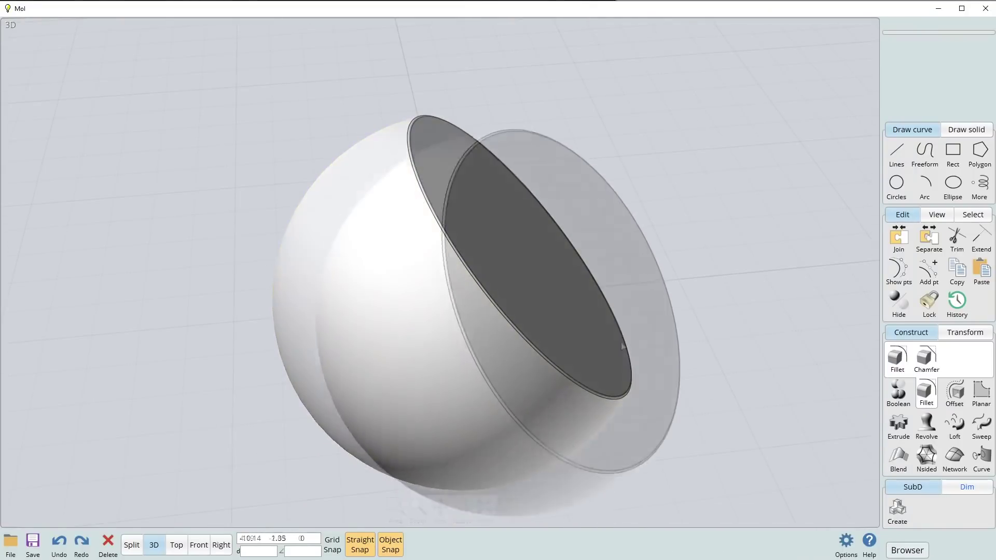
scroll(571, 340, "up", 6)
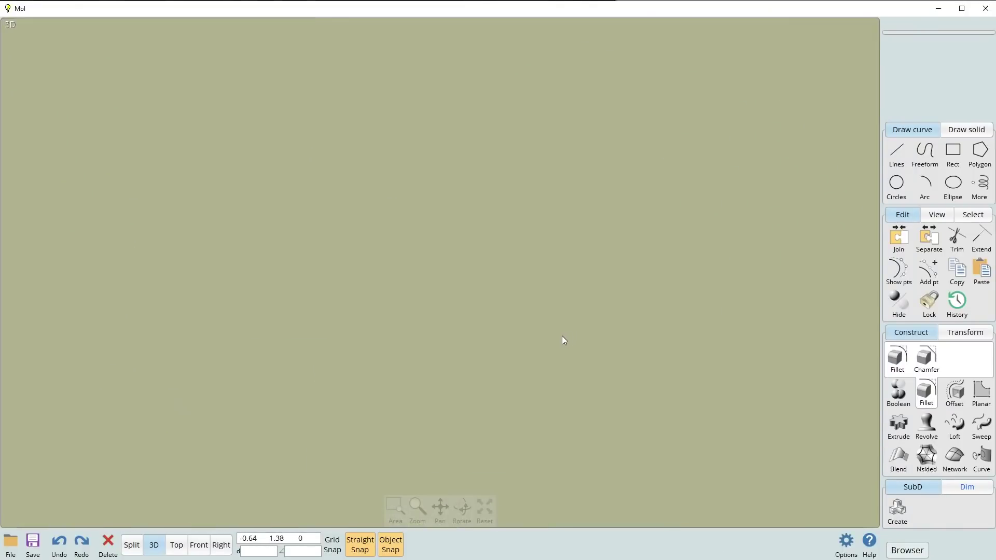
scroll(567, 424, "down", 4)
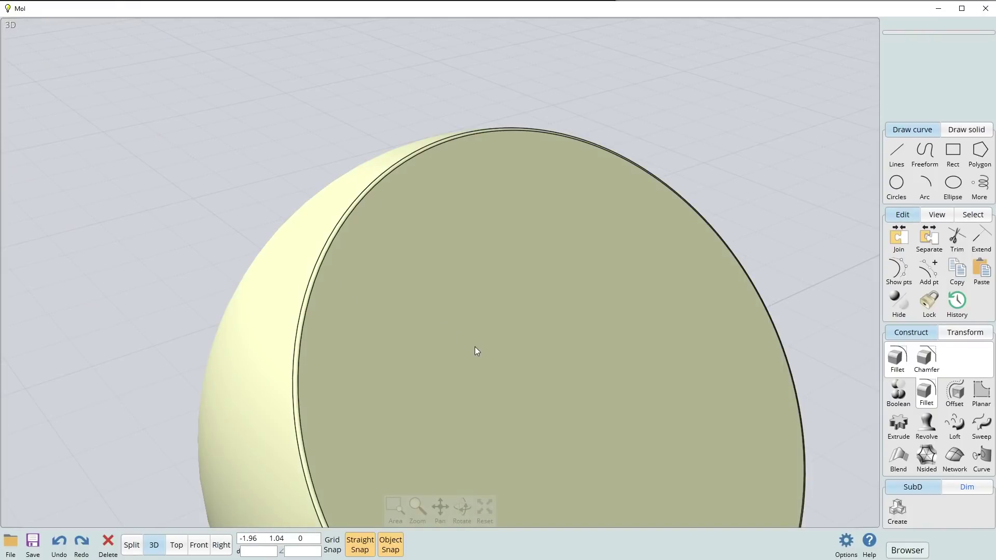
scroll(475, 349, "up", 2)
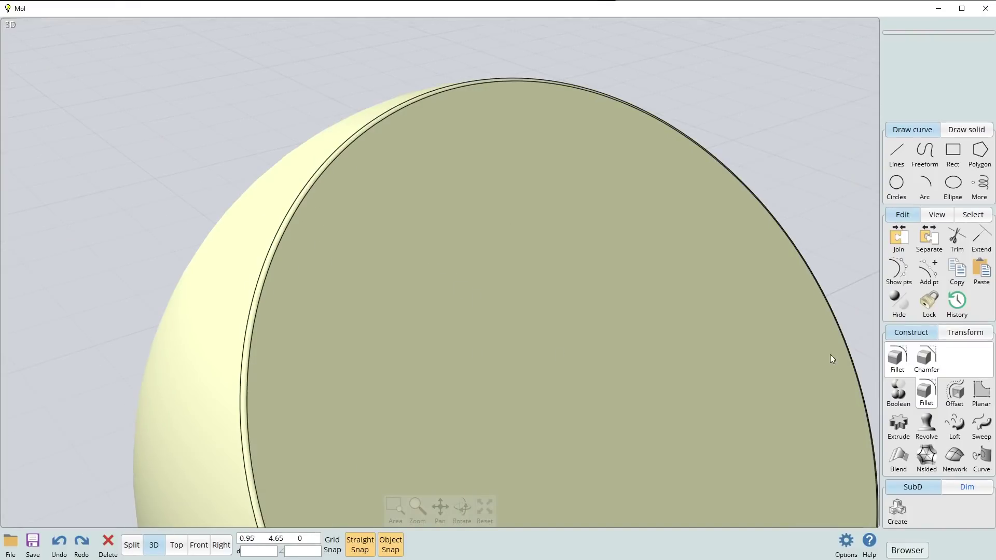
Draw a circle about 0.14 in radius on the sphere's flat cut face and extrude it into the body
key("Escape")
left_click(897, 187)
left_click(419, 257)
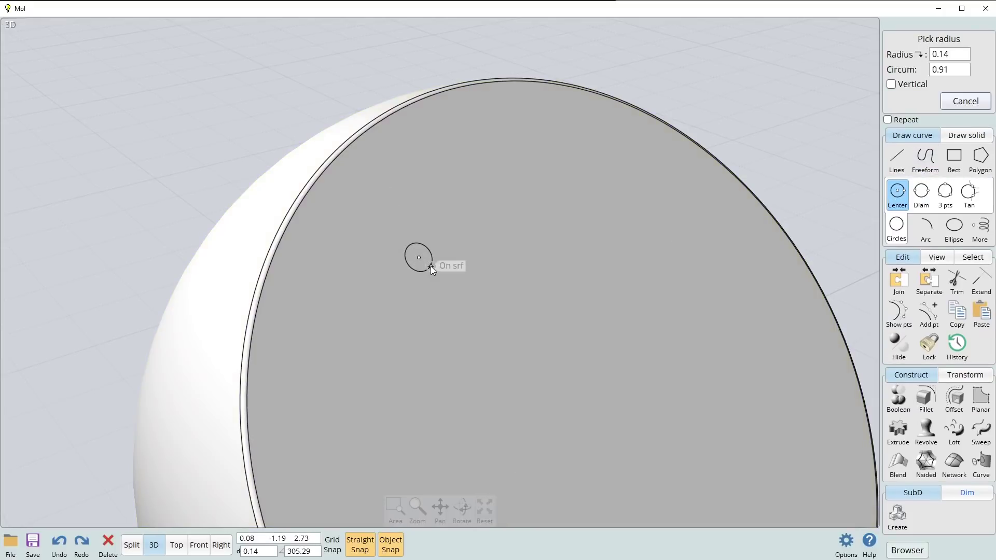
left_click(431, 266)
left_click(428, 268)
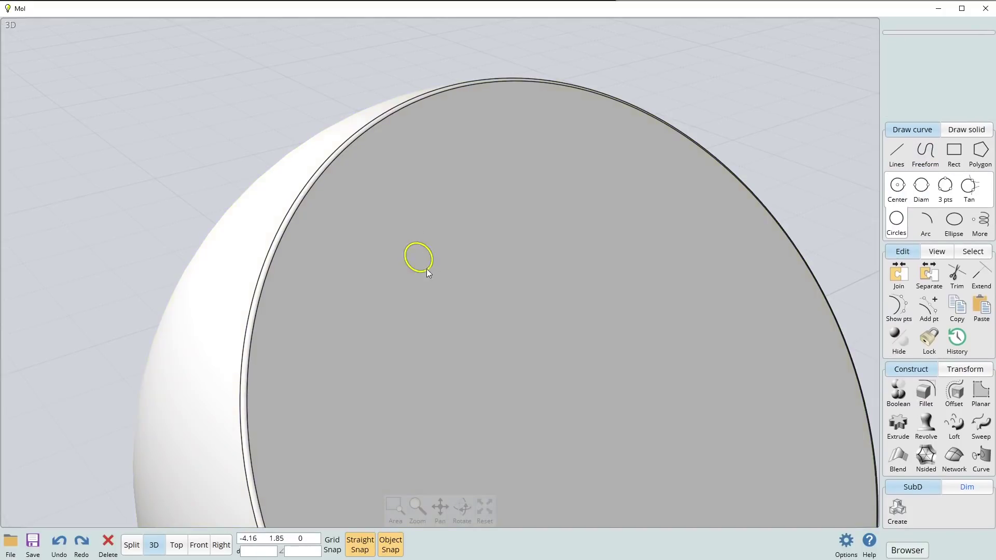
key("e")
key("Escape")
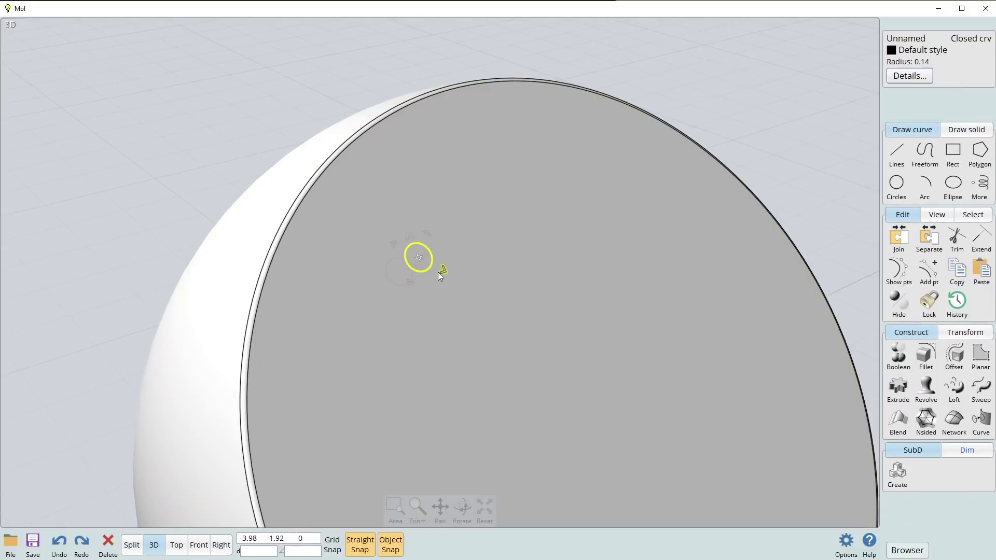
key("Escape")
Subtract the extruded circle from the cut sphere with a Boolean Difference to make a round hole
left_click(900, 362)
left_click(897, 362)
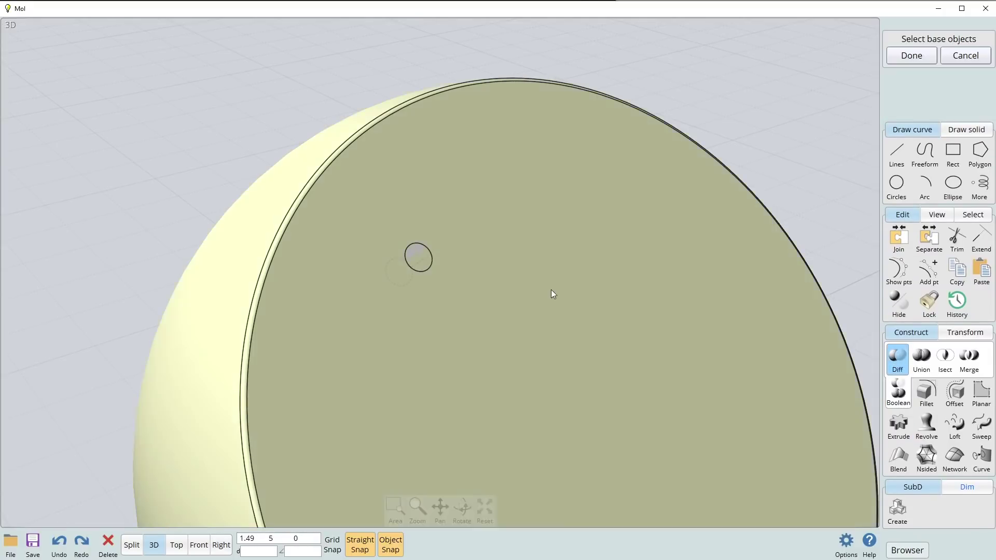
left_click(551, 290)
right_click(544, 288)
left_click(416, 254)
key("Return")
scroll(444, 268, "up", 5)
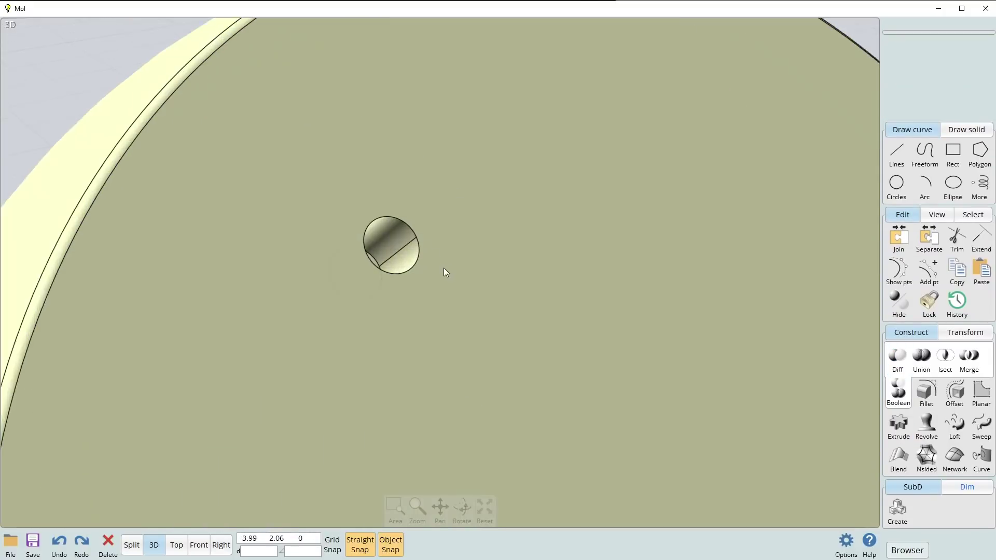
scroll(468, 338, "up", 5)
scroll(457, 336, "down", 7)
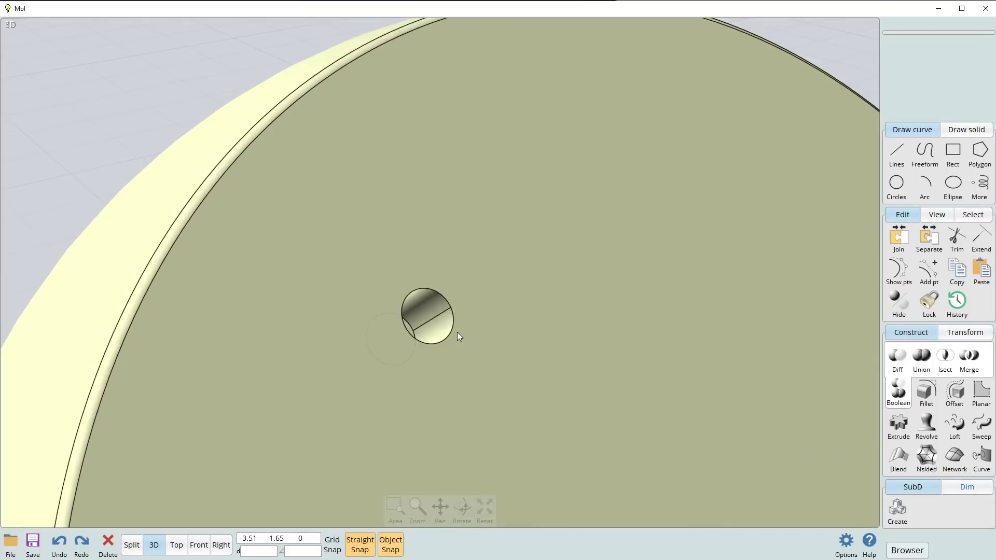
Fillet the outer rim of the round hole with a circular radius of 0.01
right_click_drag(457, 332, 433, 331)
scroll(435, 335, "down", 3)
scroll(467, 306, "up", 7)
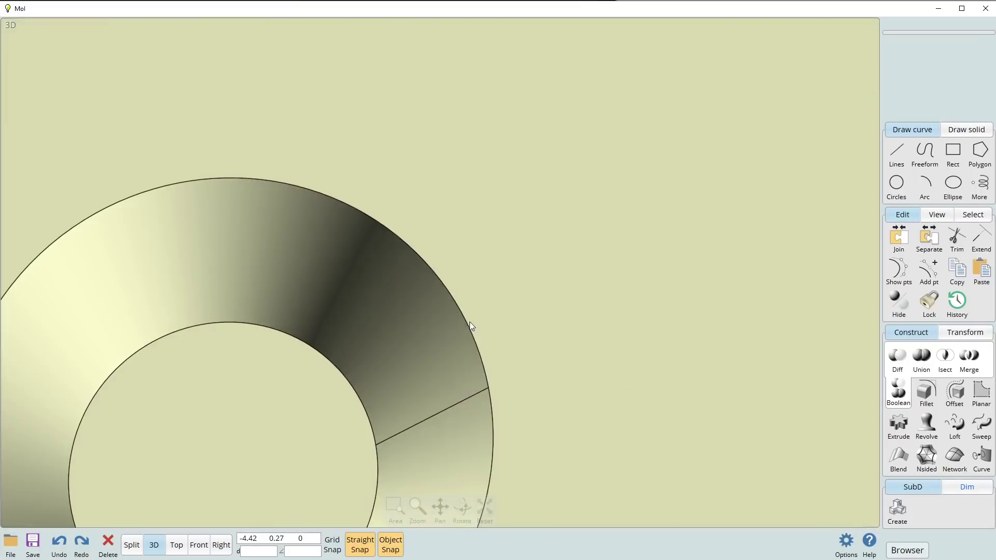
left_click(659, 192)
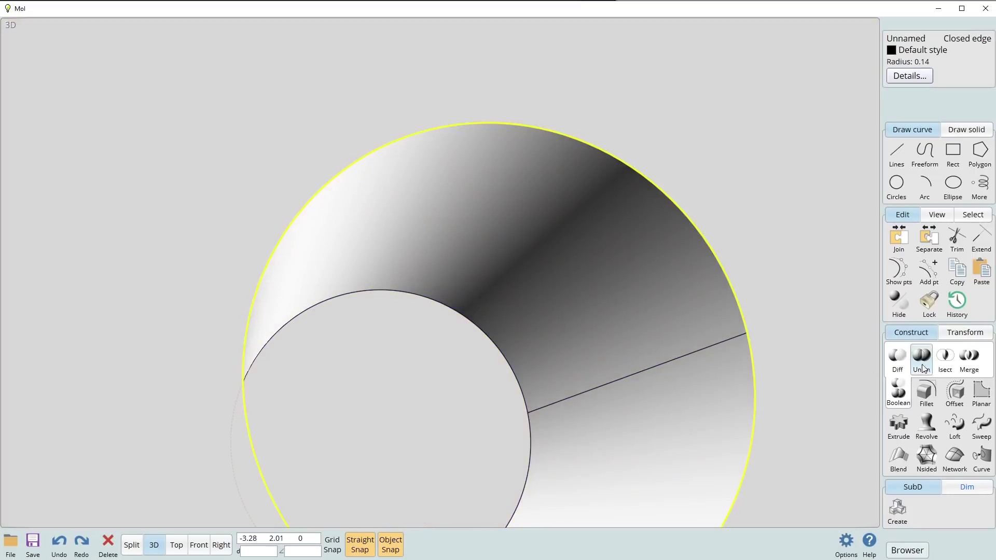
left_click(926, 393)
left_click(954, 55)
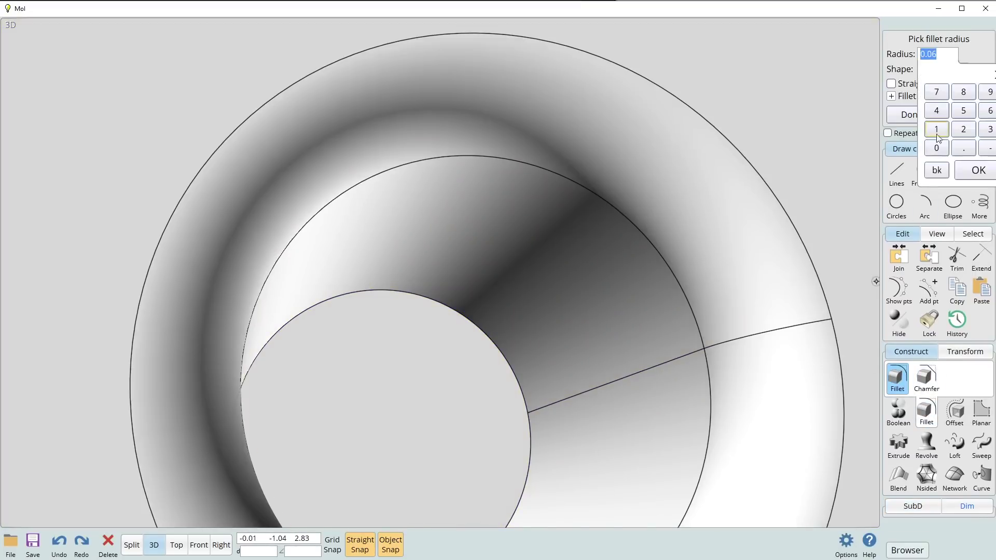
left_click(963, 148)
left_click(937, 149)
left_click(937, 130)
left_click(978, 170)
right_click(561, 348)
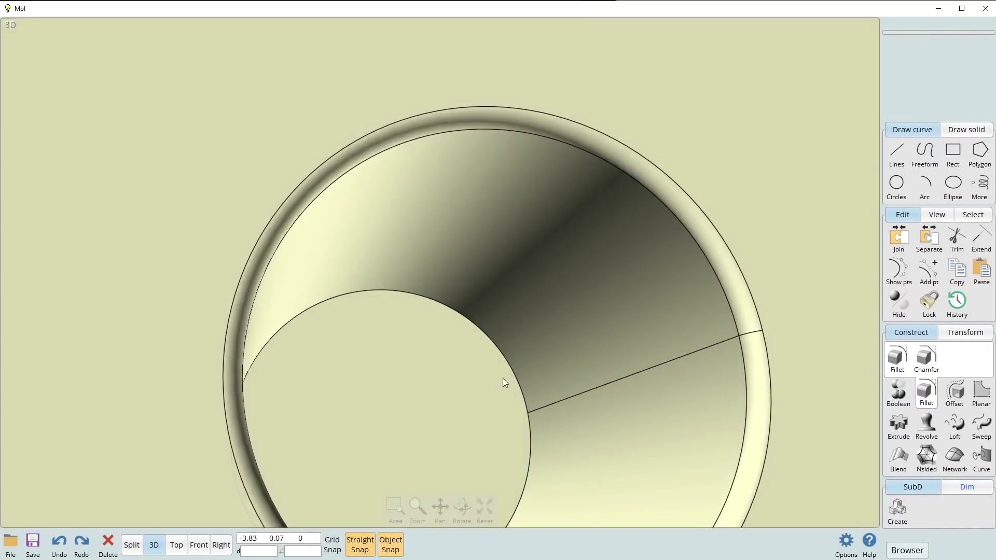
Fillet the edge around the hole's flat floor with a circular radius of 0.01
right_click_drag(502, 378, 639, 352)
left_click(464, 378)
right_click(465, 379)
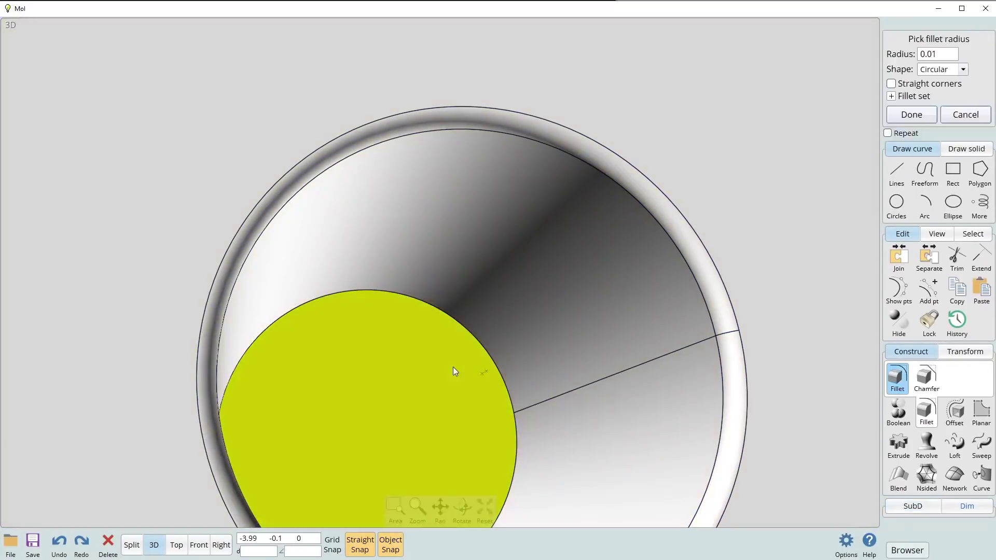
right_click(453, 366)
scroll(455, 374, "up", 5)
scroll(456, 375, "down", 5)
mouse_move(457, 375)
right_mouse_down()
mouse_move(468, 365)
mouse_move(456, 373)
right_mouse_up()
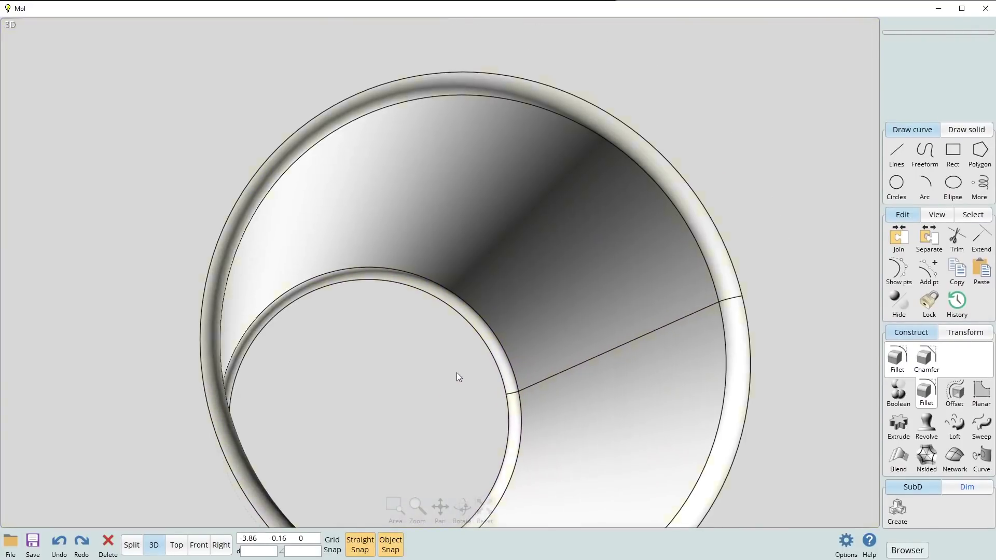
Draw a circle about 0.0023 in radius on the hole's flat floor and extrude it to cut a tiny second hole
left_click(896, 183)
left_click(442, 344)
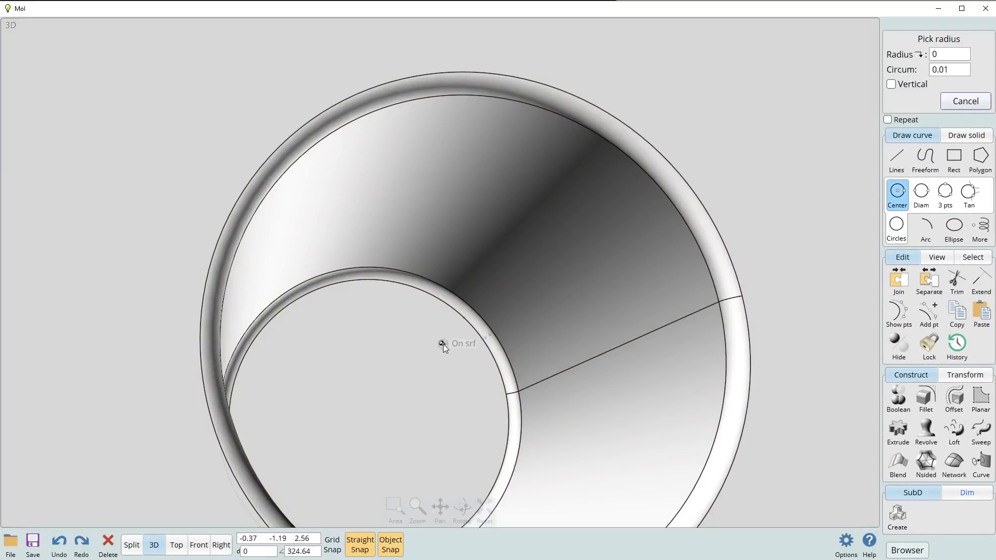
left_click(442, 344)
left_click(898, 389)
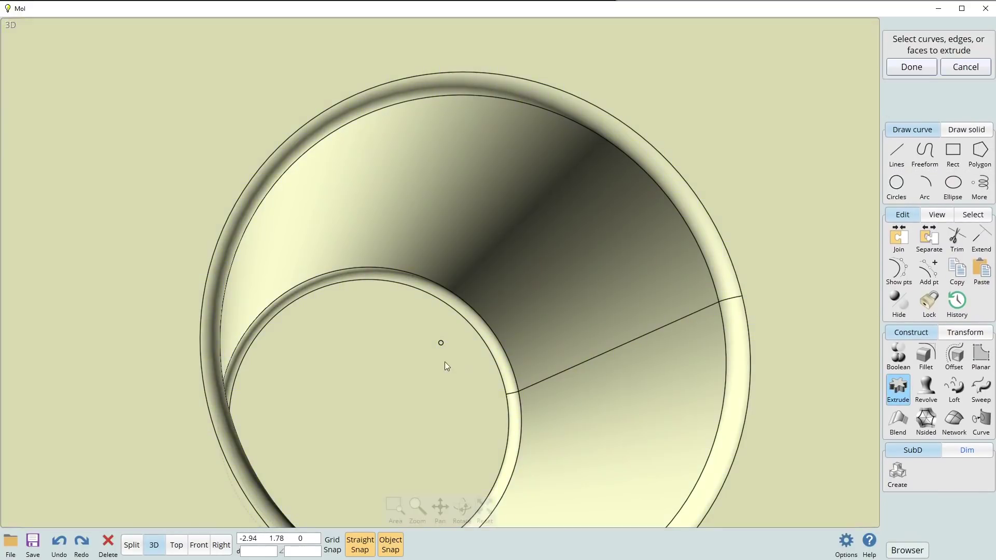
left_click(437, 346)
right_click(437, 347)
key("Escape")
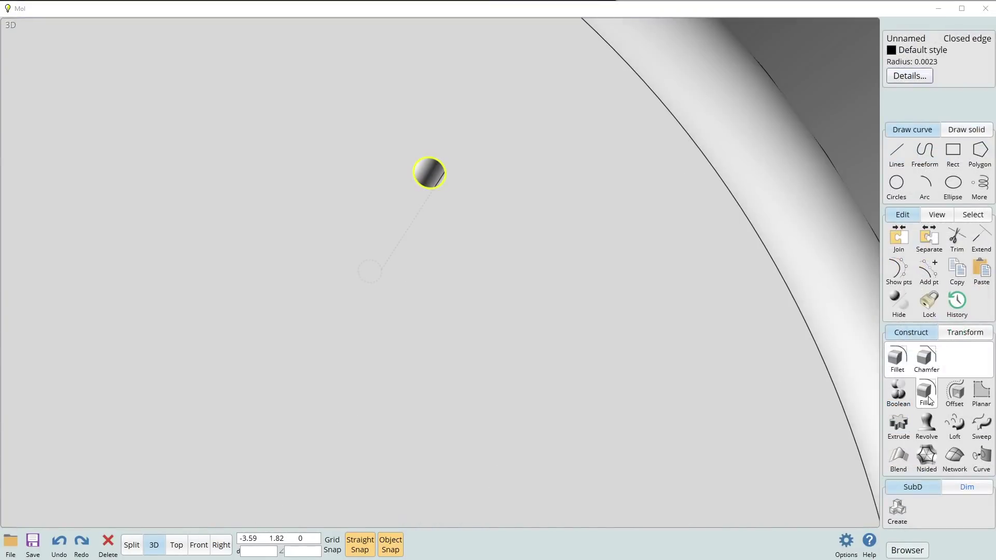
Fillet the rim of the tiny hole with a circular radius of 0.001
left_click(898, 359)
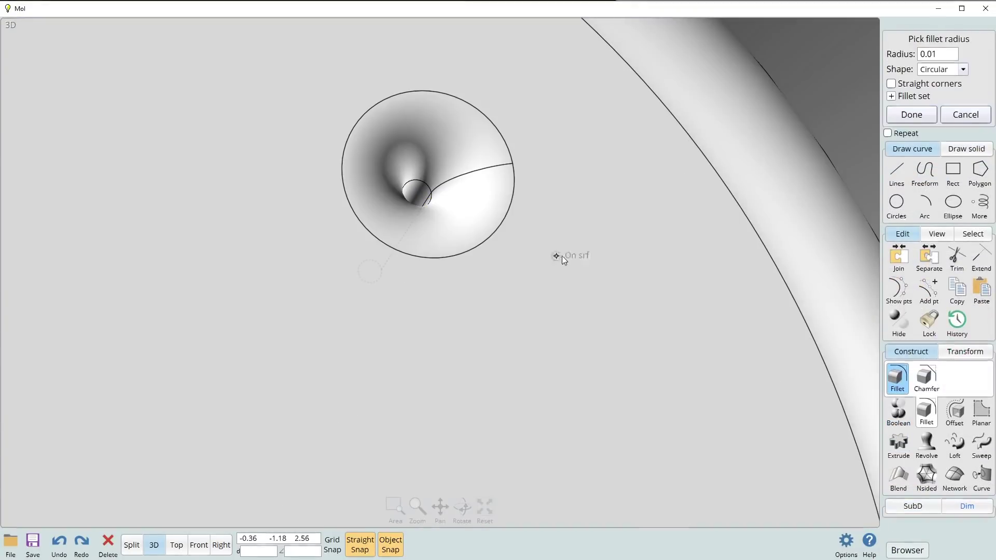
left_click(945, 55)
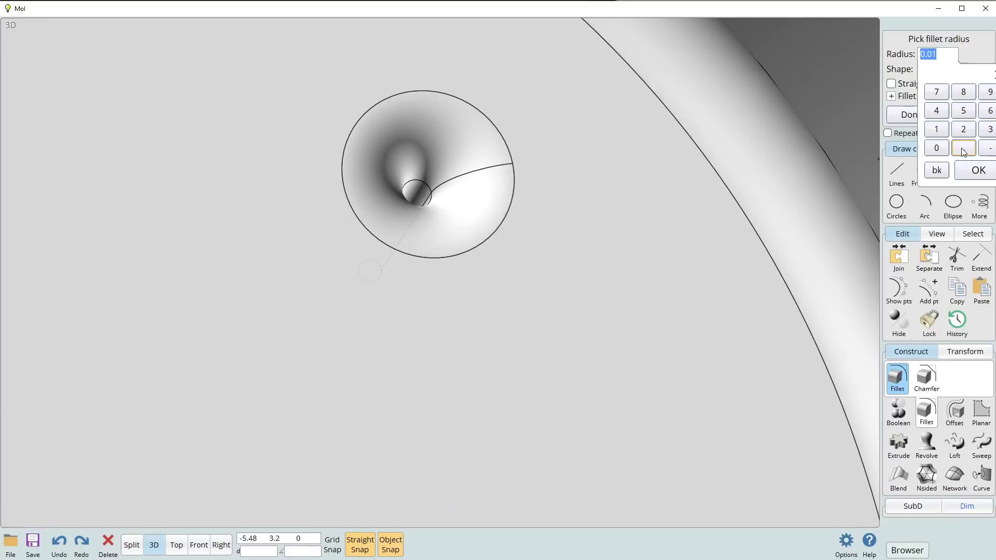
left_click(964, 148)
left_click(936, 147)
left_click(936, 148)
left_click(936, 129)
left_click(979, 170)
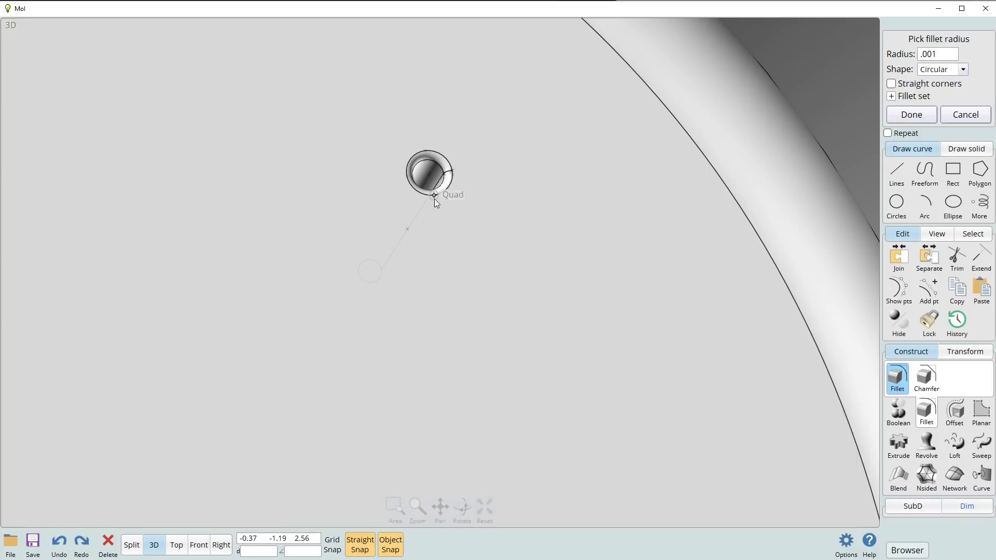
right_click(474, 201)
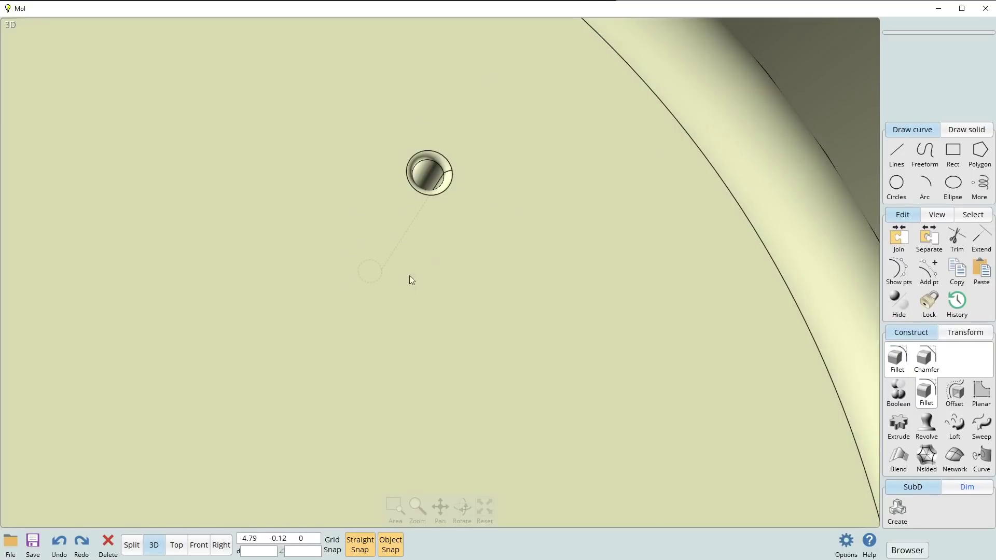
Reapply the circular fillet to the tiny hole's rim, keeping the radius at 0.001
left_click(449, 186)
left_click(926, 355)
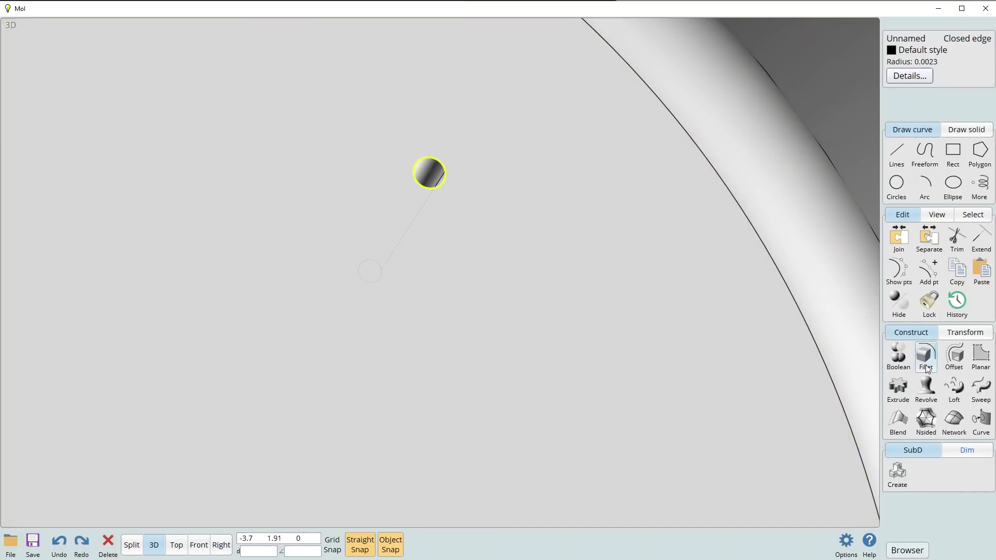
left_click(943, 54)
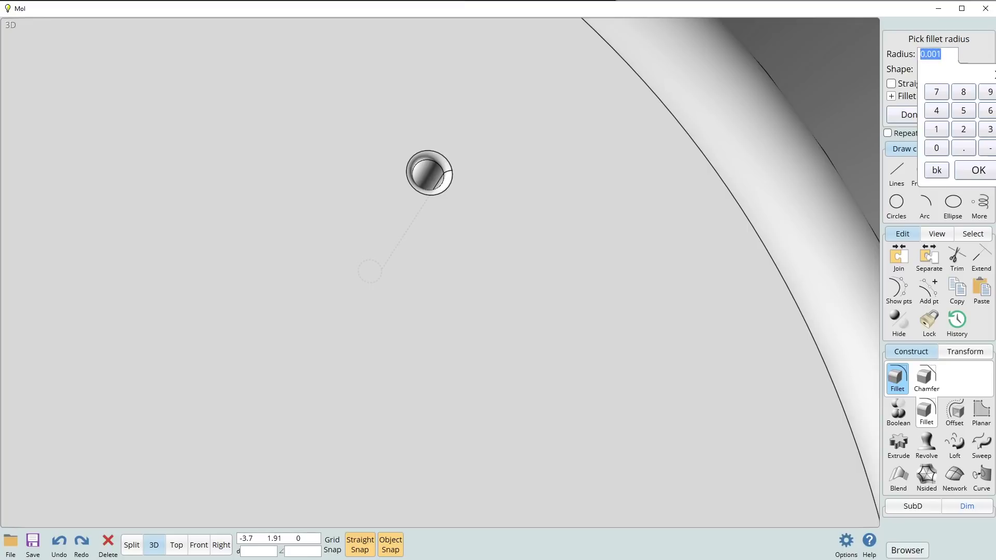
left_click(978, 170)
right_click(475, 177)
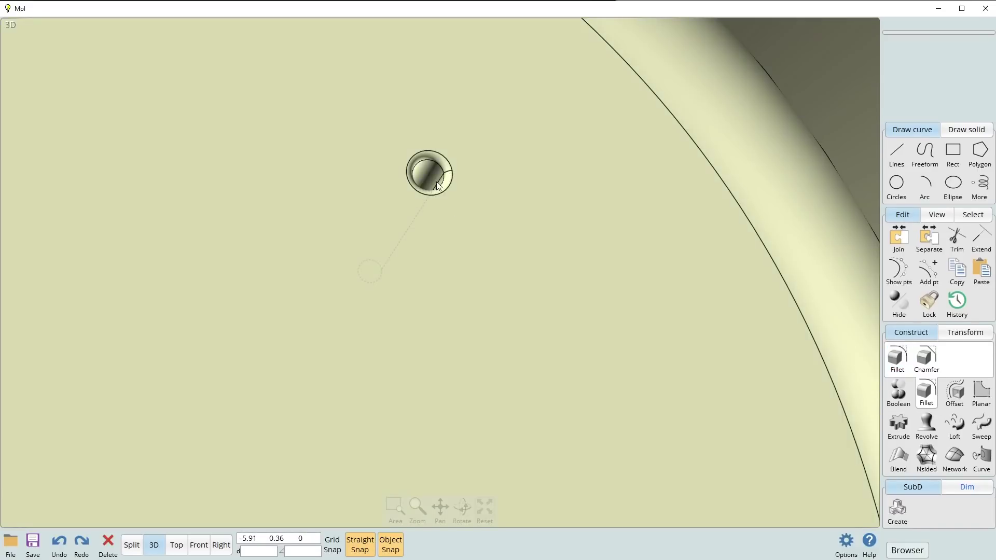
right_click(477, 239)
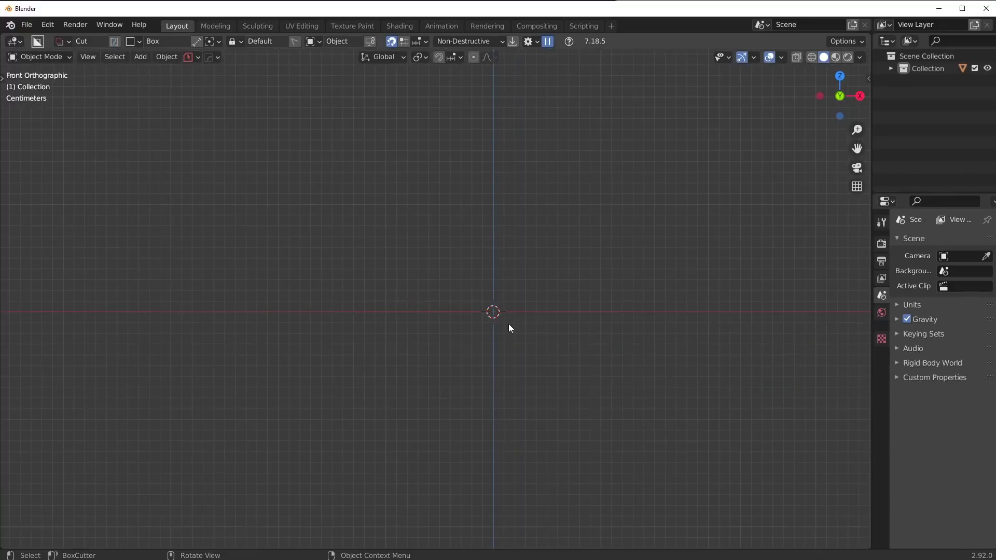
Switch to Blender, add a Quadsphere at the world origin and delete the older objects, including the smaller sphere
key("Delete")
middle_click_drag(565, 304, 610, 344)
key("shift+a")
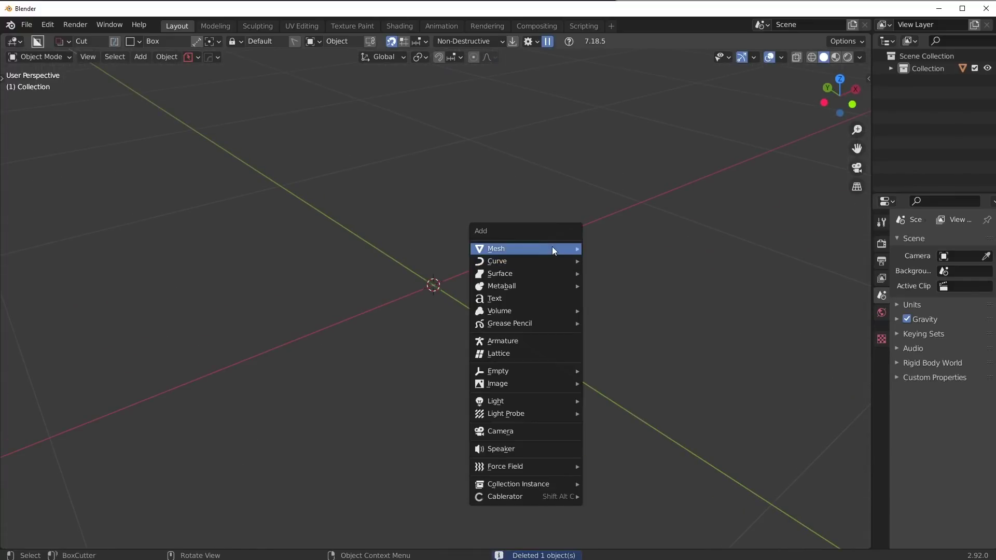
mouse_move(553, 250)
left_click(603, 250)
scroll(591, 261, "down", 5)
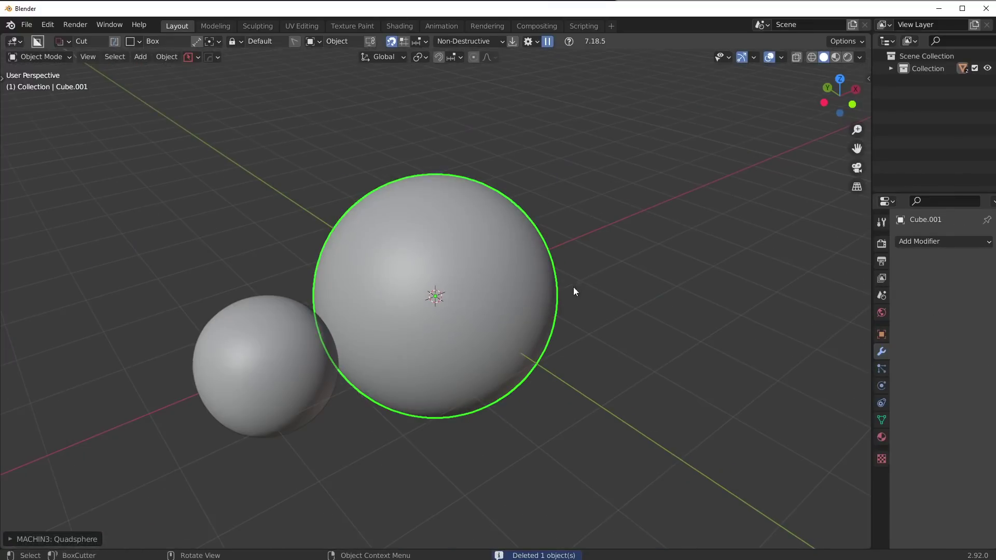
left_click(274, 363)
key("Delete")
Add a level 2 Subdivision modifier to the remaining sphere and apply it
left_click(465, 290)
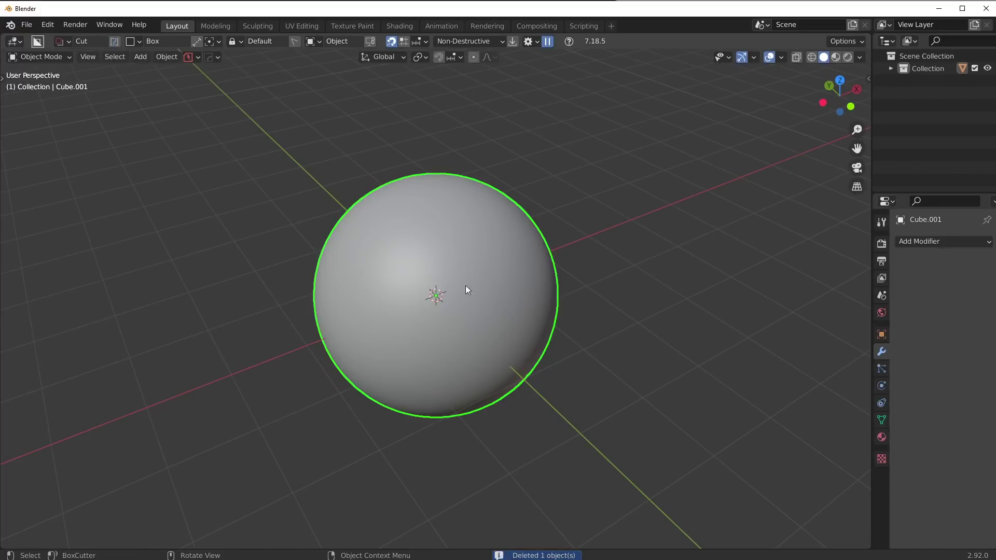
key("ctrl+2")
left_click(962, 262)
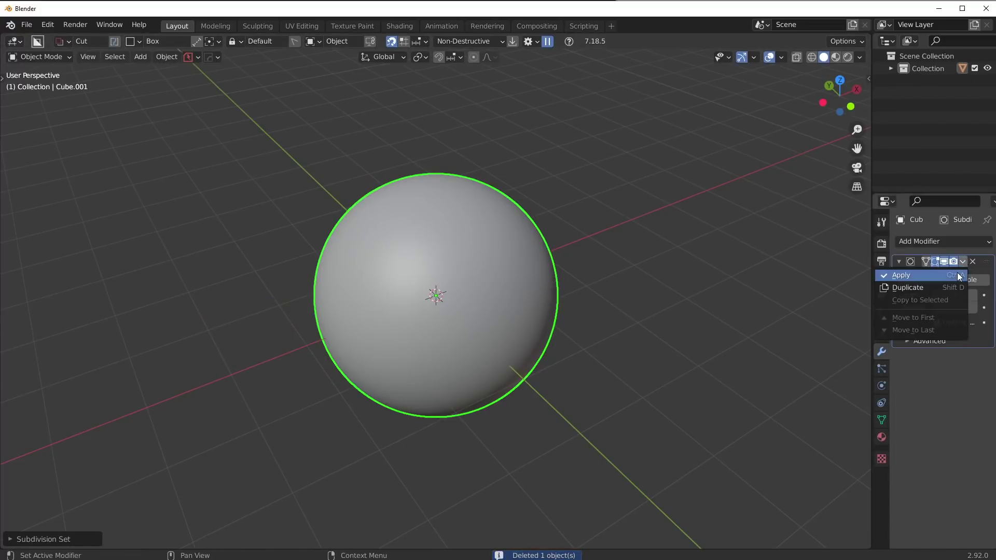
left_click(957, 275)
Inspect the subdivided sphere's mesh density in Edit Mode and its smooth shading up close
key("Tab")
left_click(550, 244)
scroll(518, 220, "up", 5)
key("Tab")
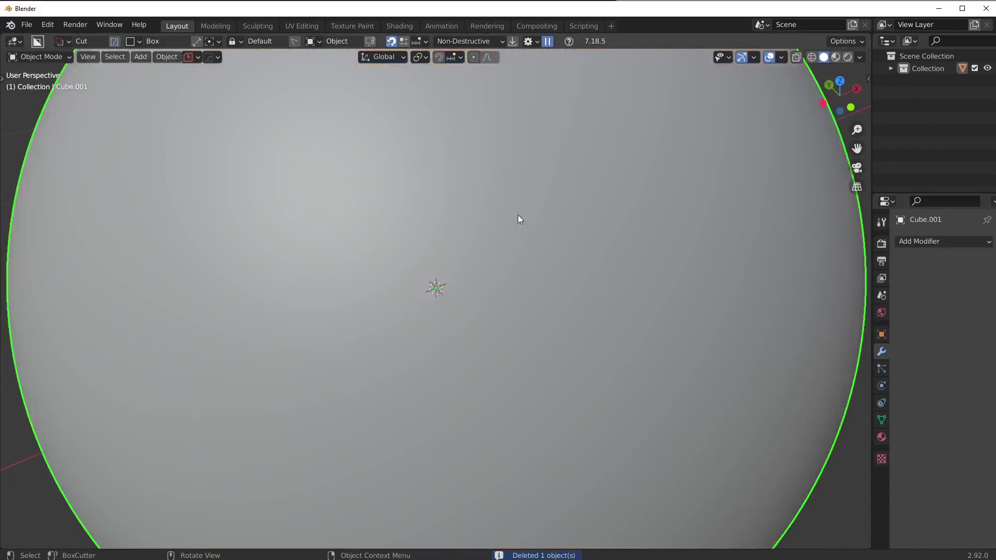
scroll(518, 219, "down", 5)
scroll(513, 255, "up", 6)
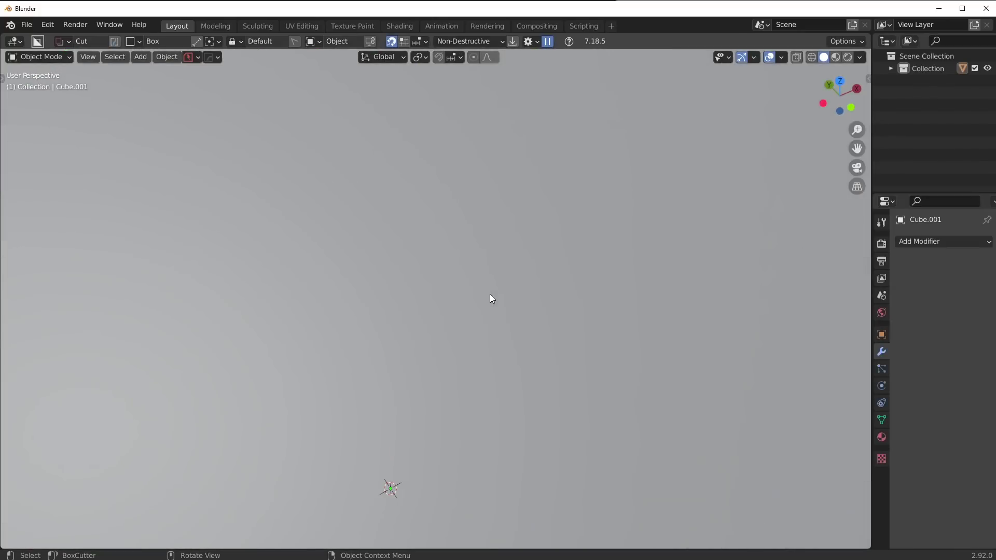
Show the wireframe over the sphere and examine its mesh density from a distance and up close
right_click(489, 294, "ctrl")
left_click(488, 294)
middle_click_drag(496, 293, 496, 305, "shift")
scroll(430, 269, "down", 6)
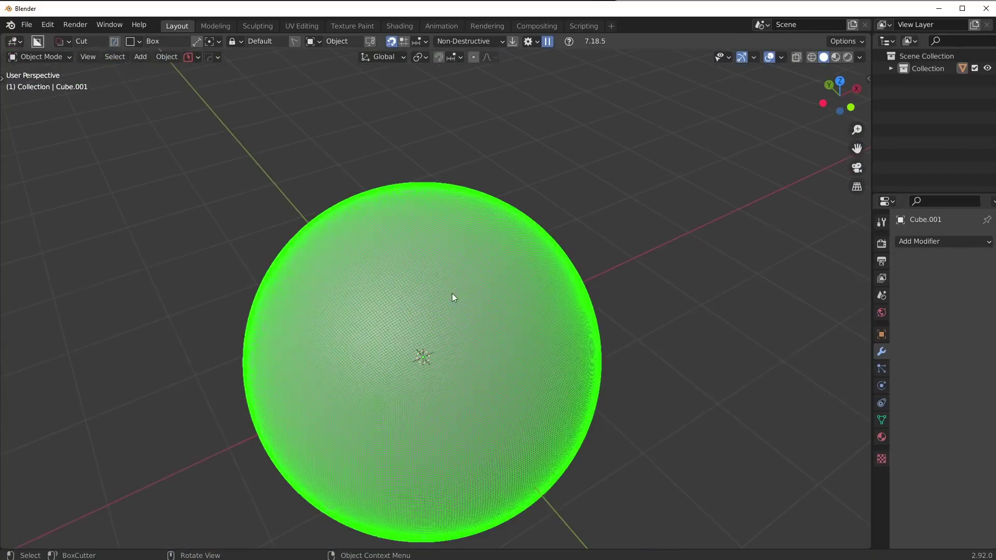
scroll(453, 298, "up", 4)
scroll(454, 299, "up", 2)
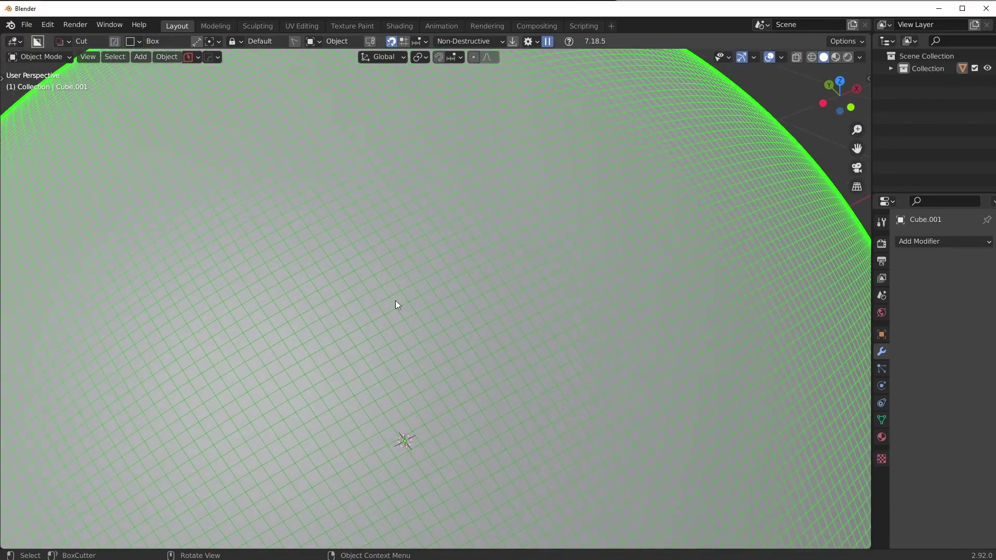
scroll(395, 300, "up", 2)
Hide the wireframe overlay and examine the sphere's individual faces up close in Edit Mode
key("alt+v")
left_click(423, 297)
key("ctrl")
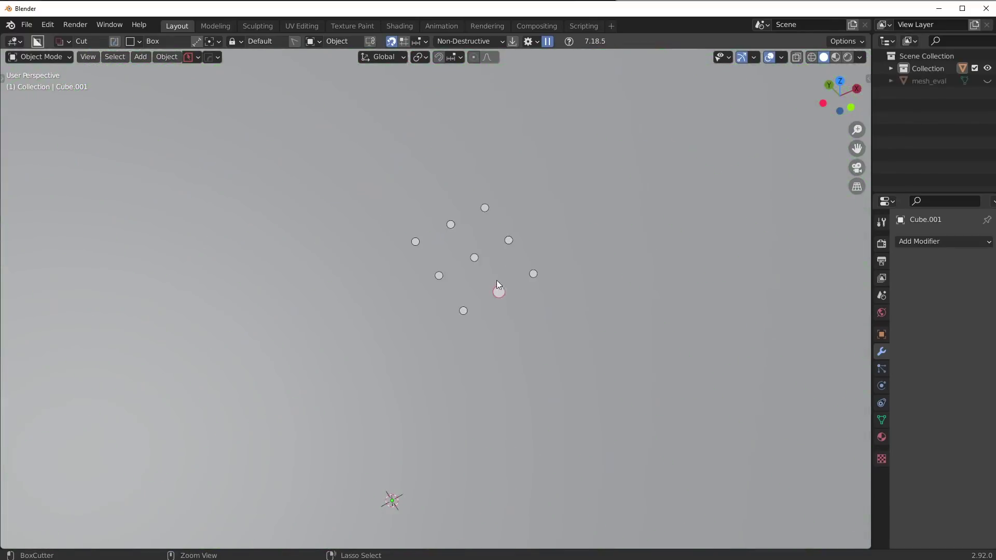
key("Tab")
left_click(589, 294)
key("alt+a")
middle_click_drag(482, 327, 484, 322, "ctrl")
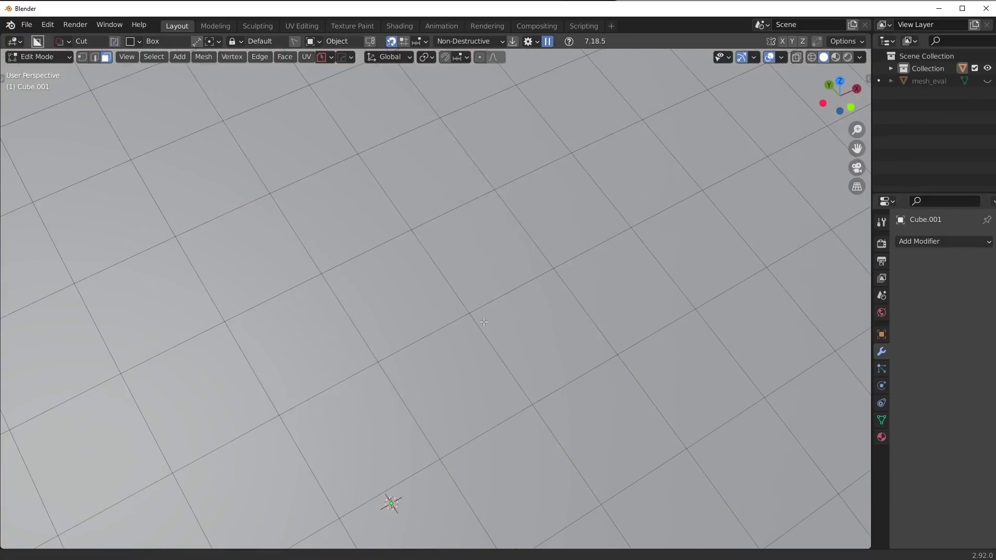
scroll(484, 322, "up", 5)
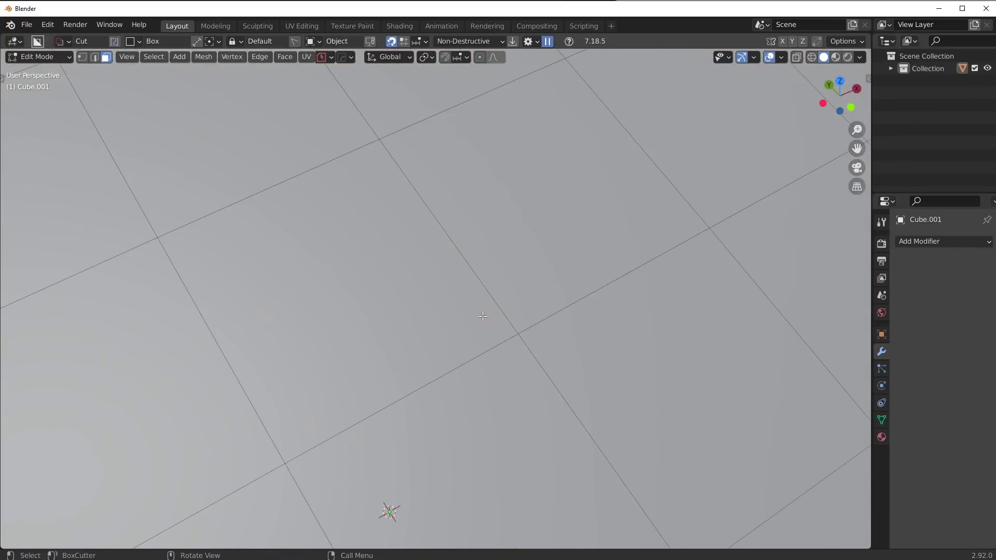
Return to Object Mode, show the wireframe overlay, add a level 1 Subdivision modifier to the sphere and apply it
key("Tab")
key("q")
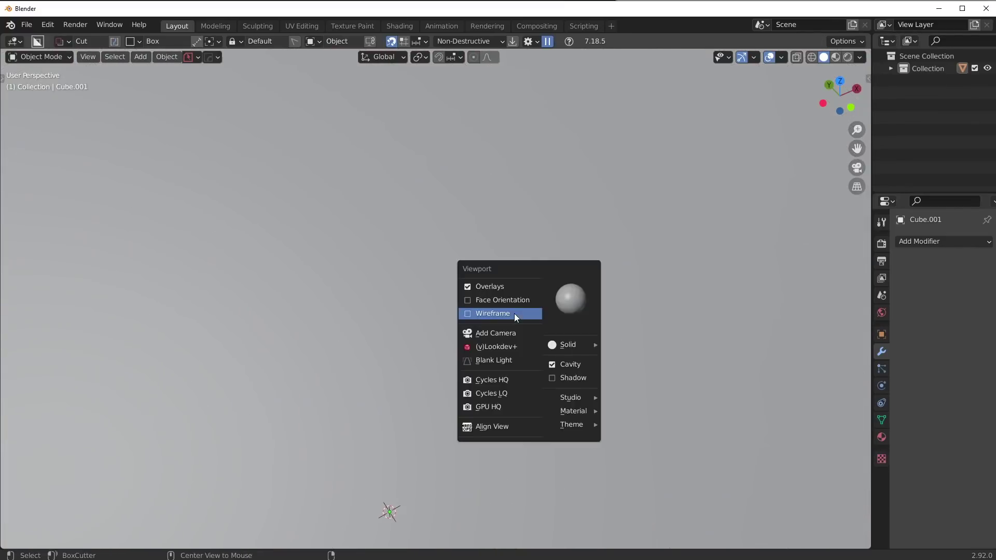
left_click(515, 313)
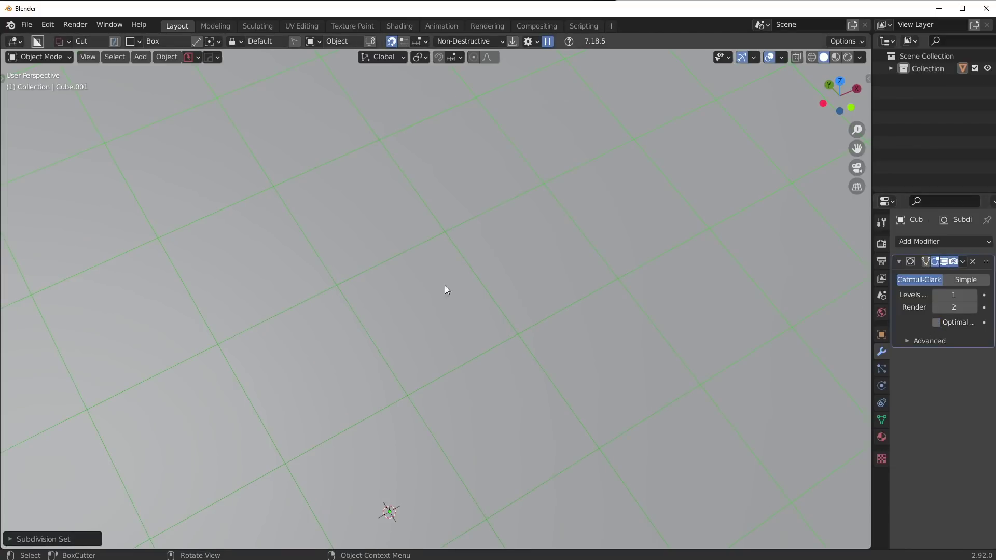
left_click(963, 262)
left_click(956, 275)
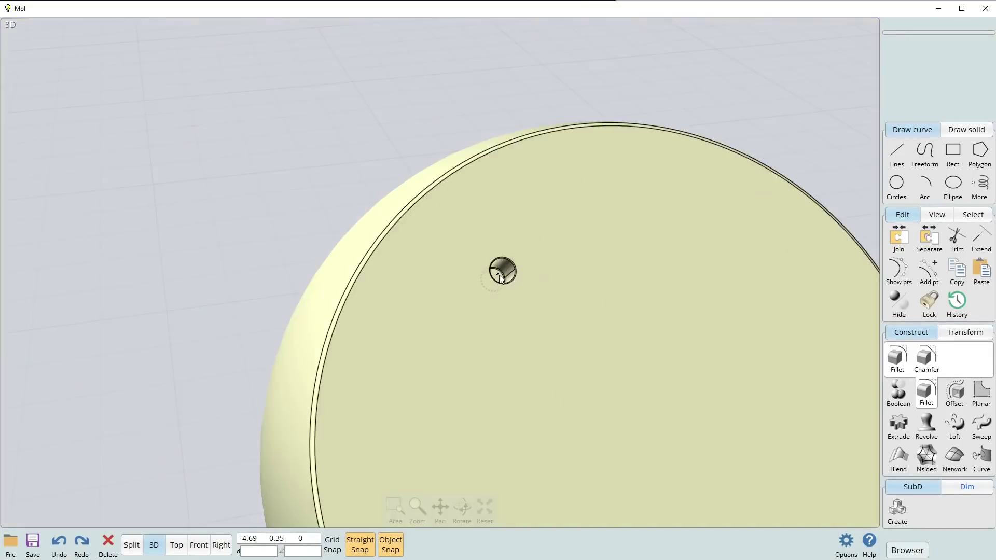
Compare the cut sphere and its tiny holes in MoI with the dense wireframe sphere in Blender from several angles
scroll(550, 298, "down", 3)
right_click_drag(549, 298, 526, 193)
scroll(435, 344, "up", 3)
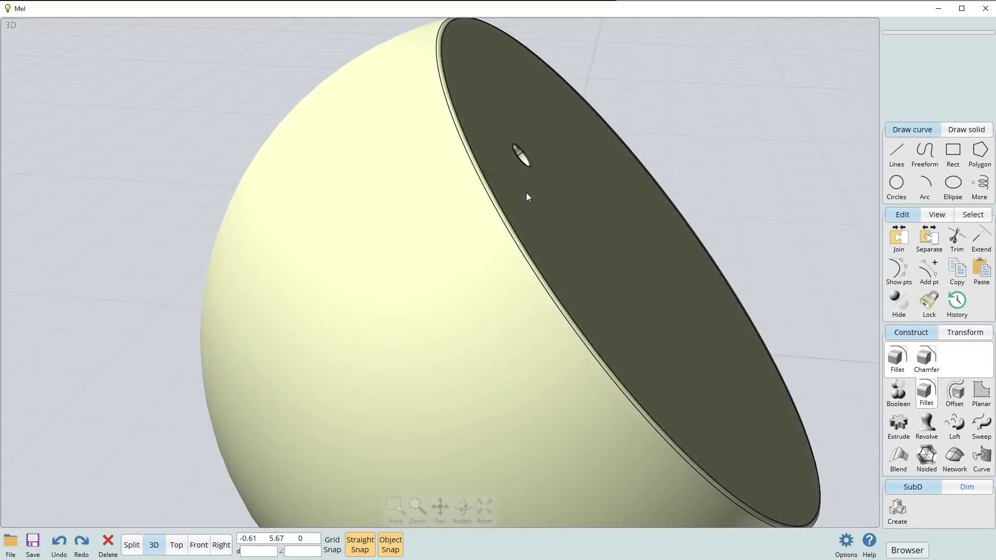
scroll(526, 193, "down", 3)
left_click(481, 160)
middle_click_drag(482, 160, 484, 220)
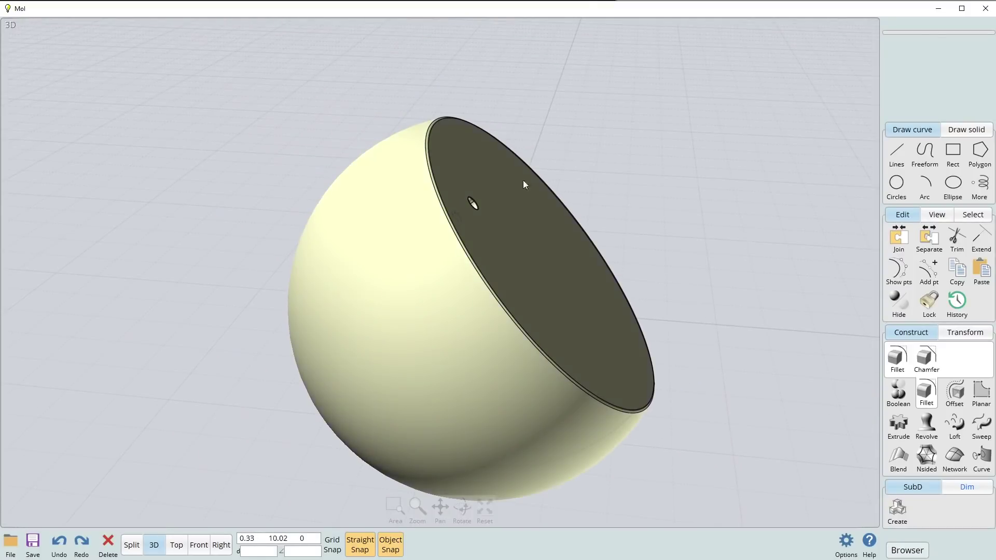
right_click_drag(526, 221, 459, 237)
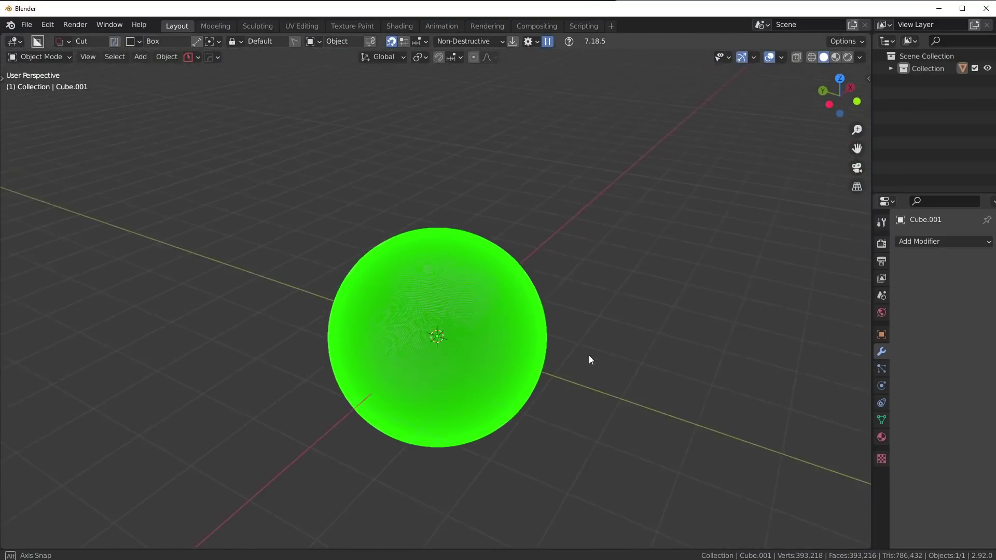
mouse_move(589, 360)
middle_mouse_down()
mouse_move(627, 327)
mouse_move(607, 356)
middle_mouse_up()
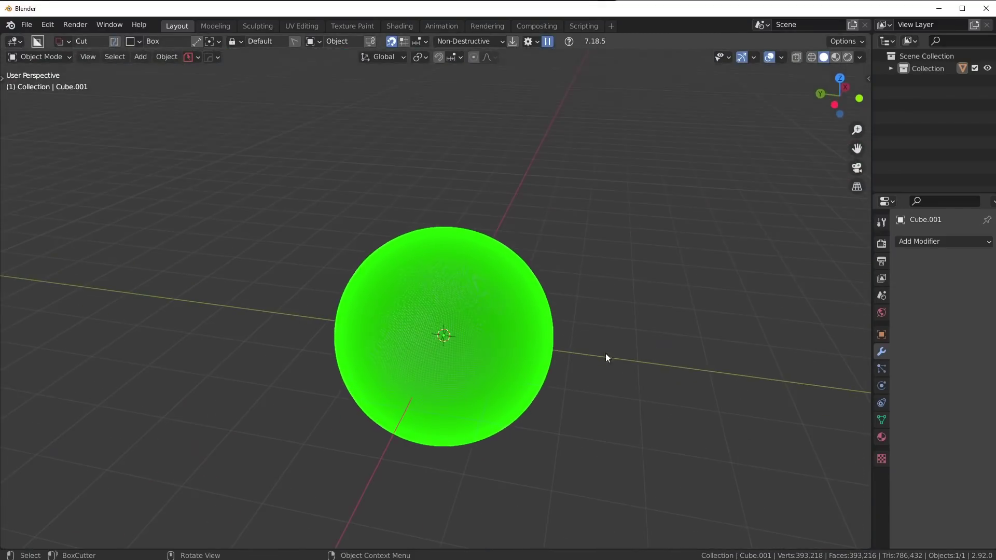
scroll(411, 296, "up", 4)
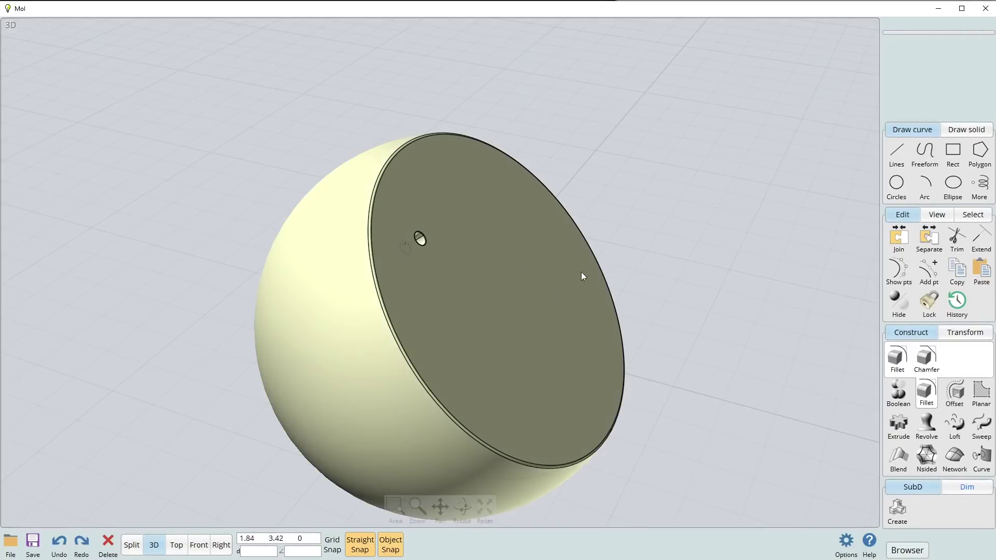
mouse_move(447, 271)
right_mouse_down()
mouse_move(480, 236)
mouse_move(438, 253)
right_mouse_up()
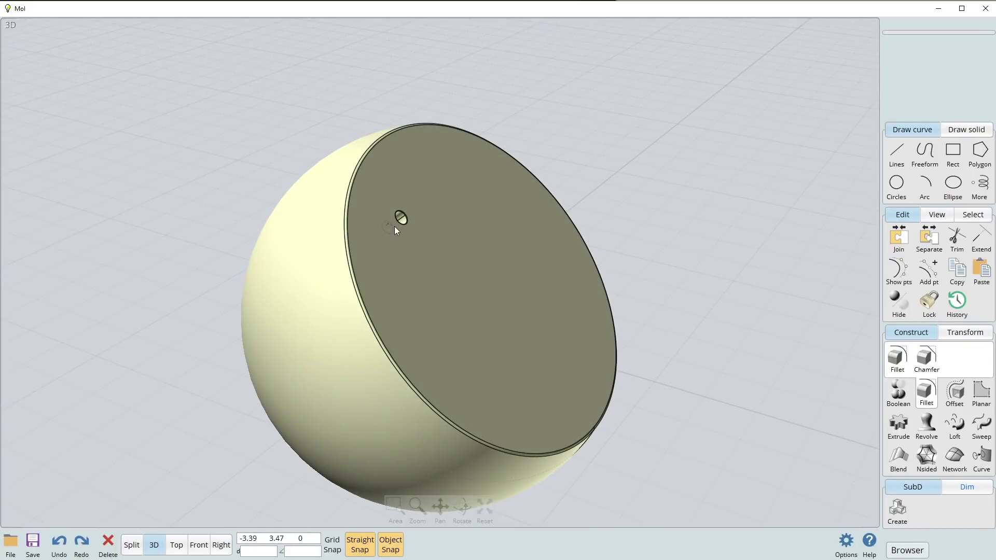
key("Escape")
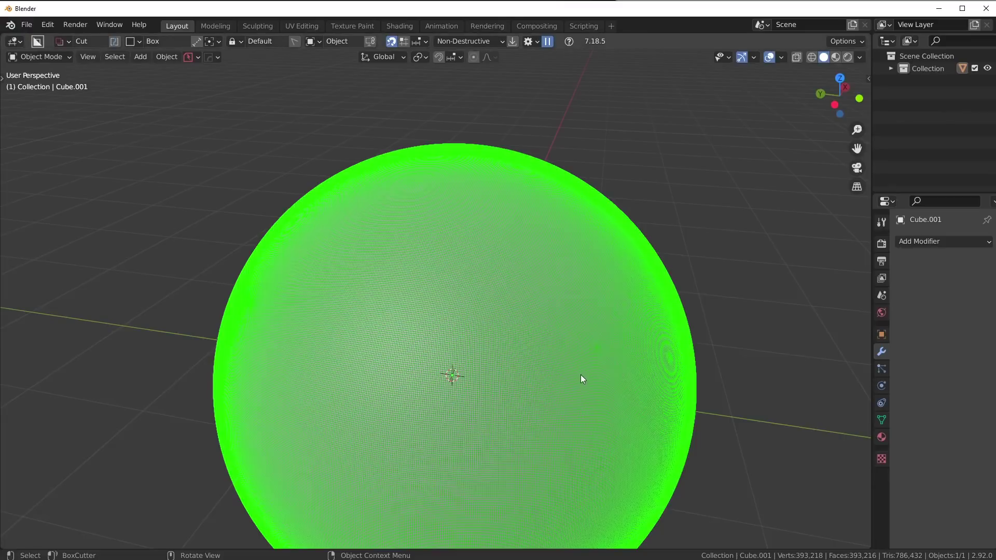
Switch to Blender and delete the densely subdivided sphere
mouse_move(581, 374)
middle_mouse_down()
mouse_move(624, 372)
mouse_move(691, 293)
mouse_move(580, 356)
mouse_move(580, 367)
mouse_move(560, 360)
mouse_move(293, 388)
mouse_move(561, 378)
mouse_move(624, 427)
mouse_move(671, 329)
mouse_move(617, 331)
mouse_move(614, 340)
middle_mouse_up()
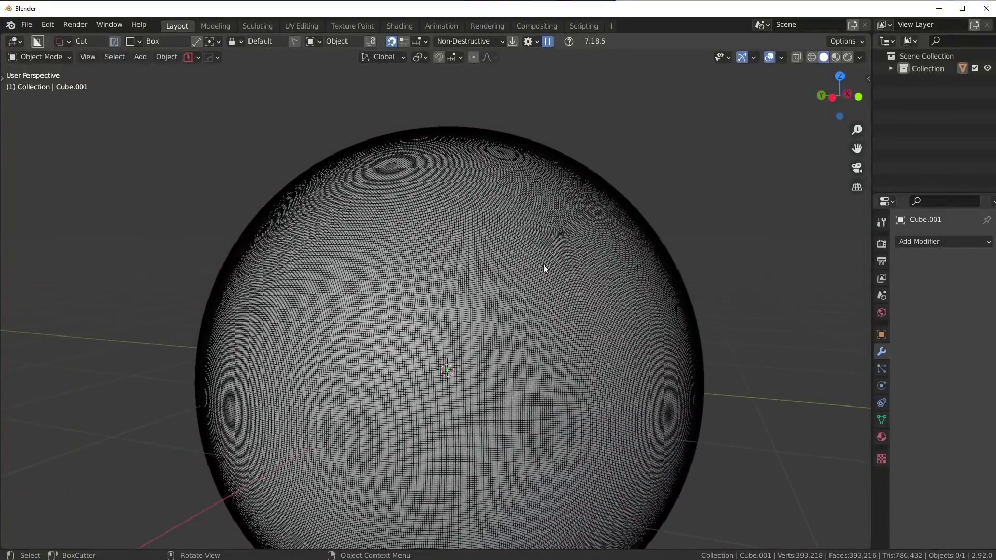
scroll(519, 260, "down", 5)
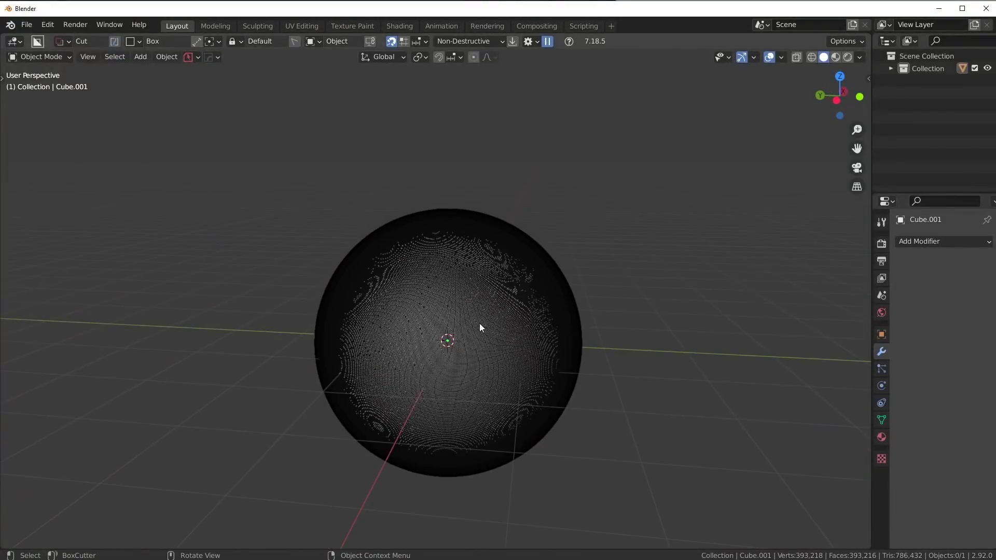
left_click(479, 327)
key("Delete")
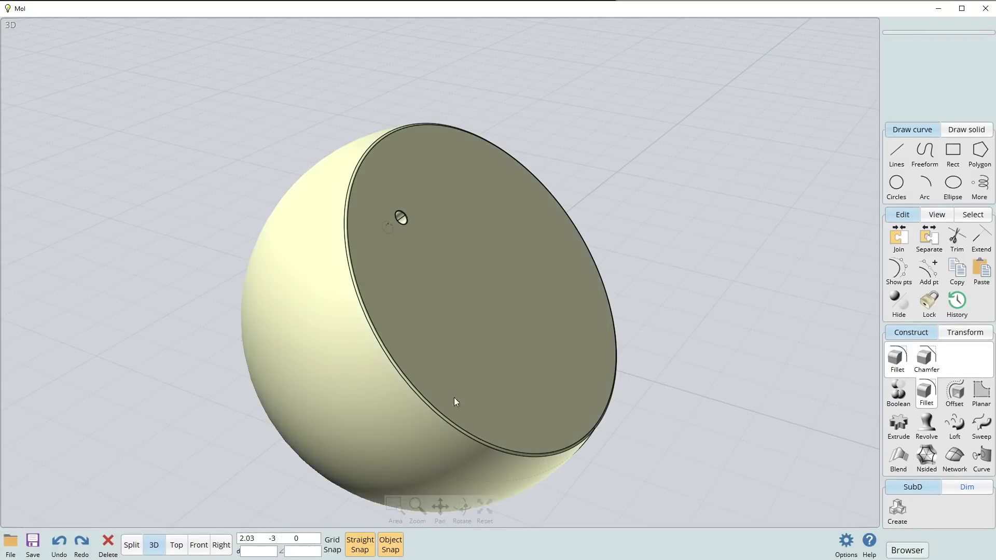
Examine the cut sphere's flat face and filleted rim in MoI, and look over the empty scene in Blender
right_click_drag(454, 397, 470, 214)
mouse_move(494, 218)
middle_mouse_down()
mouse_move(443, 217)
mouse_move(474, 237)
mouse_move(502, 203)
middle_mouse_up()
right_click_drag(502, 207, 570, 158)
left_click(532, 236)
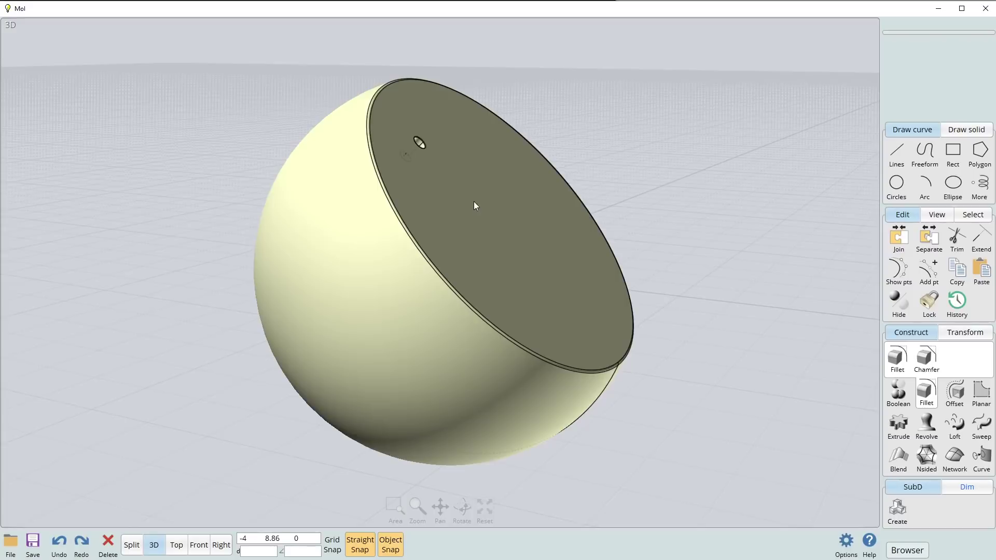
middle_click_drag(472, 193, 526, 319)
scroll(462, 295, "up", 2)
scroll(456, 294, "up", 3)
scroll(416, 266, "up", 2)
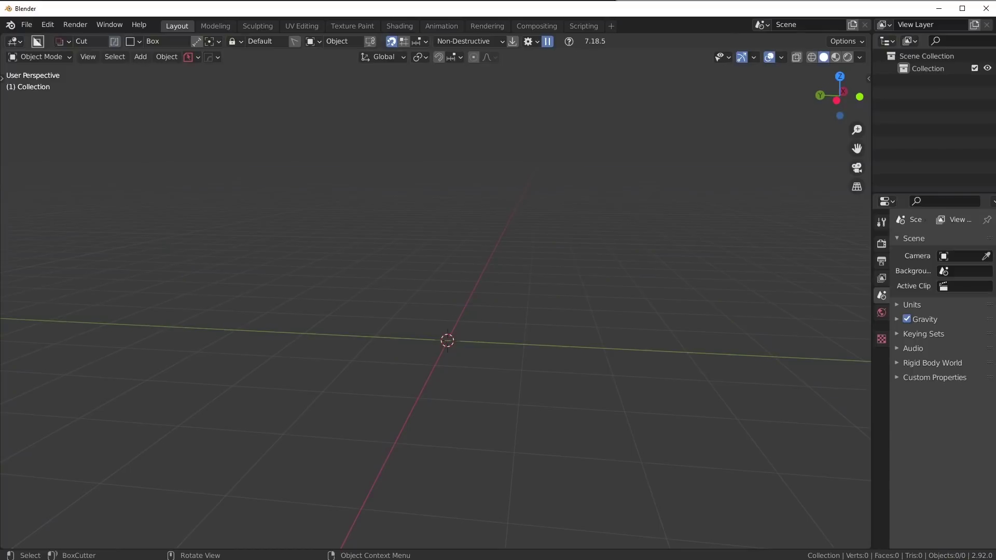
middle_click_drag(543, 313, 472, 310)
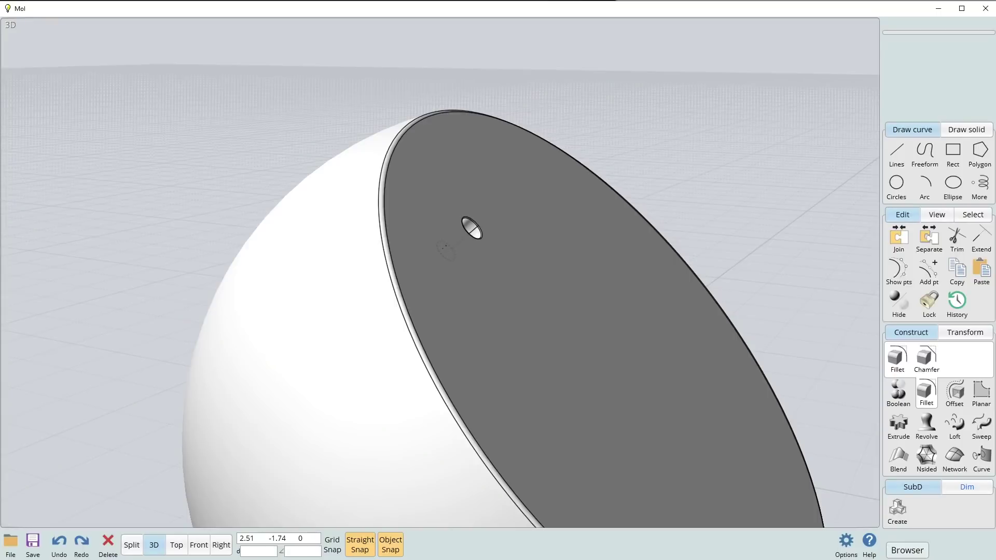
Select the cut sphere in MoI, examine its holes and filleted rim up close and from afar, and deselect it
left_click(451, 241)
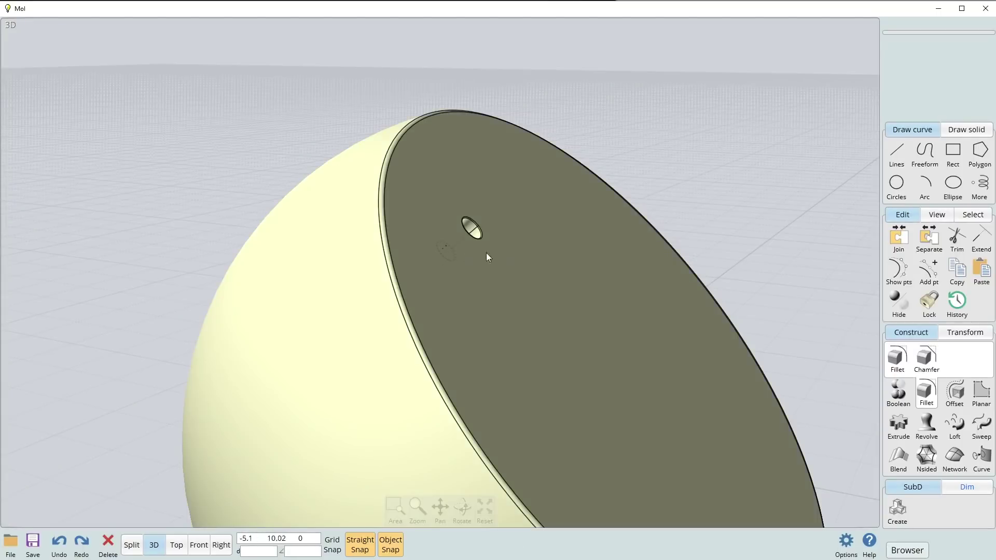
right_click_drag(558, 312, 437, 192)
key("Escape")
right_click_drag(537, 176, 522, 192)
left_click(523, 192)
scroll(335, 252, "up", 3)
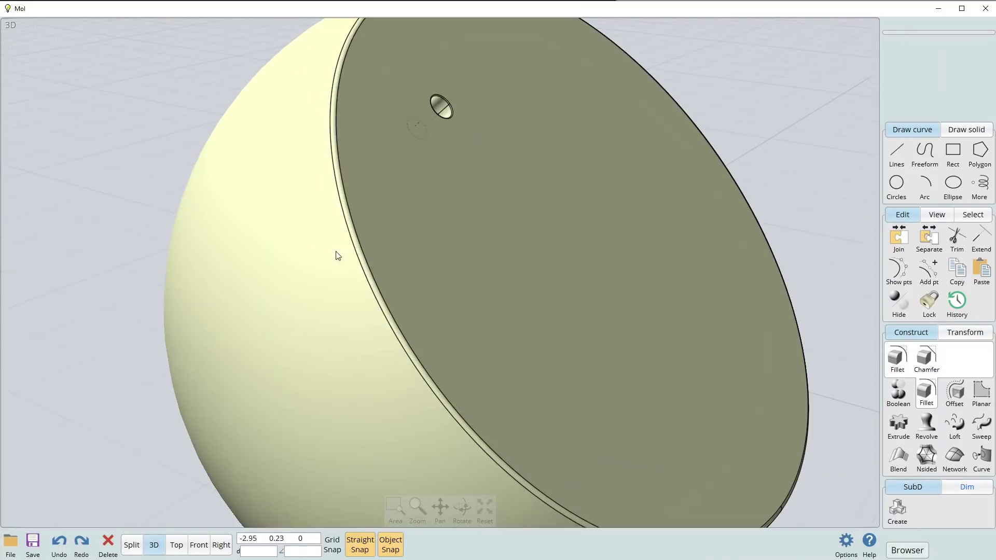
scroll(354, 259, "up", 2)
scroll(361, 144, "down", 4)
scroll(458, 235, "down", 2)
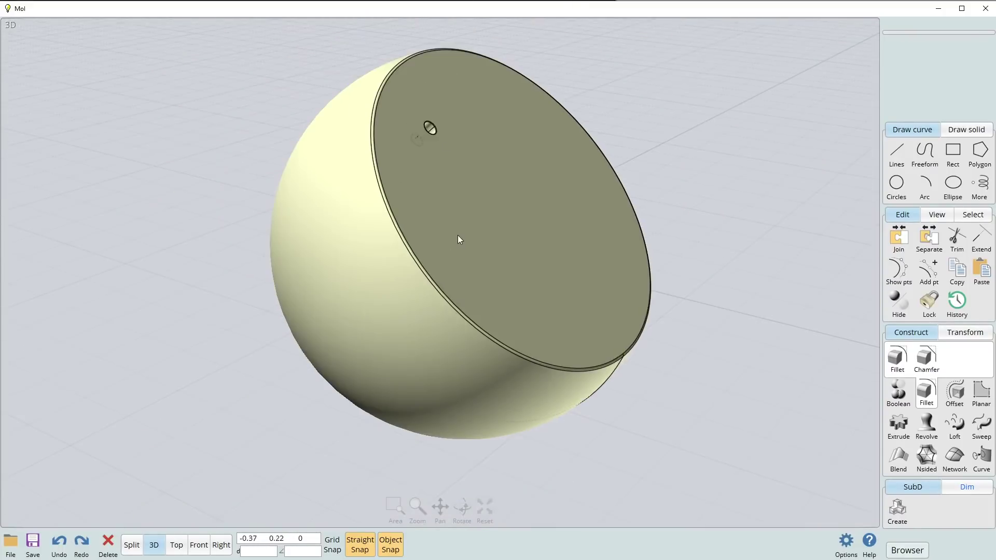
left_click(686, 209)
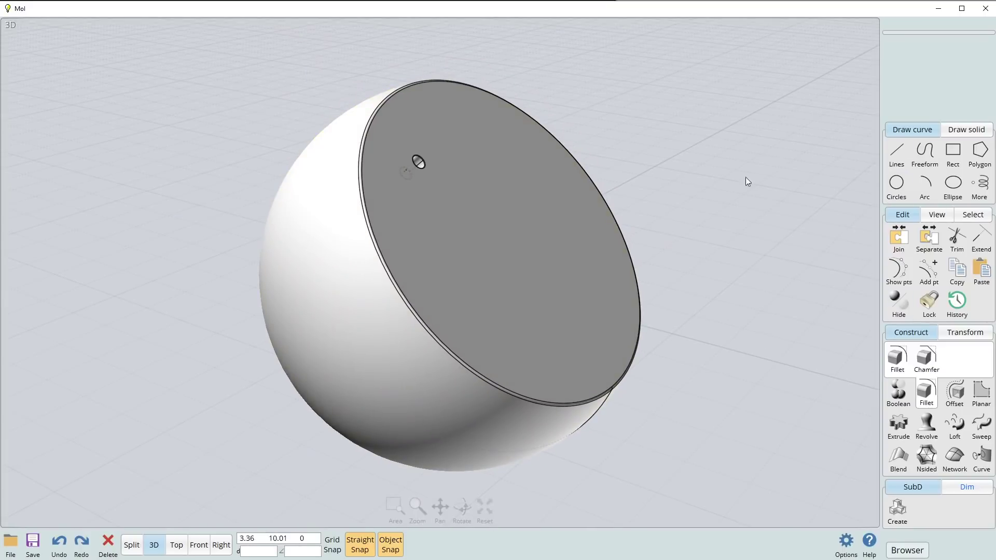